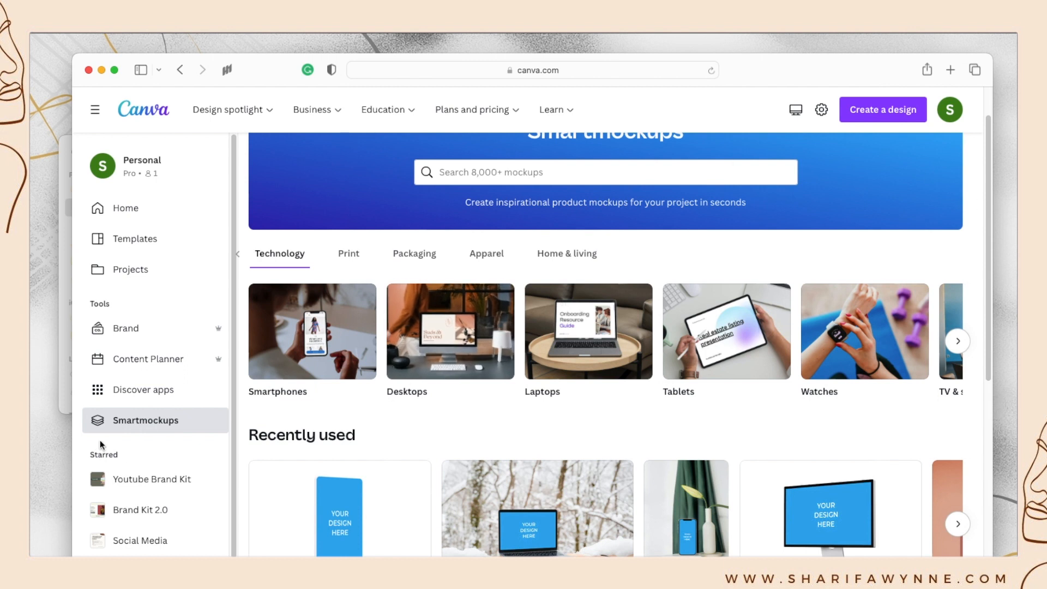
Open the Smartphones category from the Technology mockups and look through its mockups
{"action": "scroll", "coordinate": [849, 382], "scroll_direction": "up", "scroll_amount": 2}
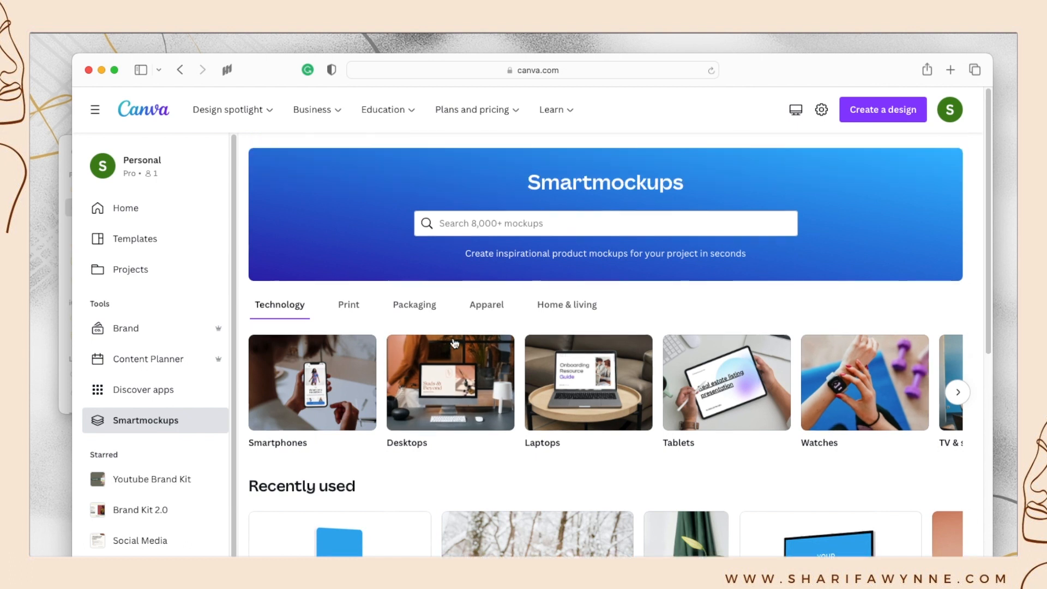
{"action": "scroll", "coordinate": [908, 454], "scroll_direction": "down", "scroll_amount": 5}
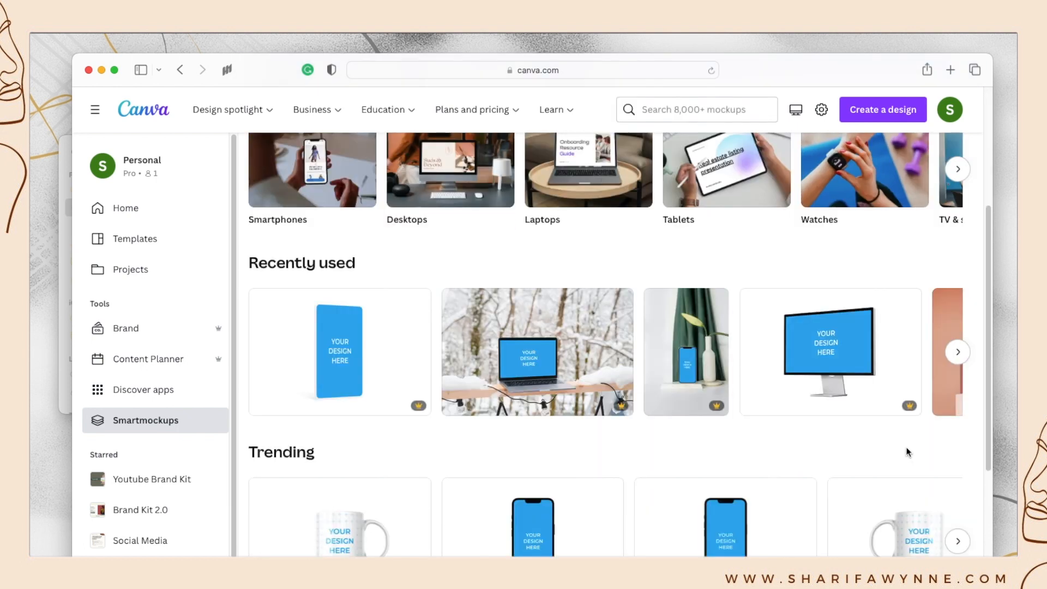
{"action": "scroll", "coordinate": [900, 450], "scroll_direction": "up", "scroll_amount": 5}
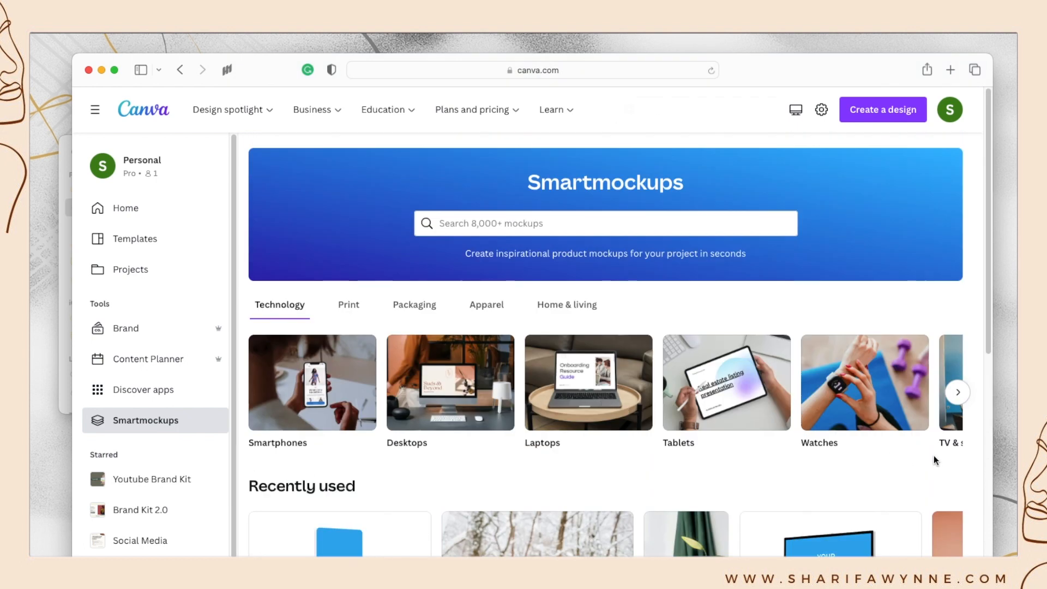
{"action": "left_click", "coordinate": [310, 403]}
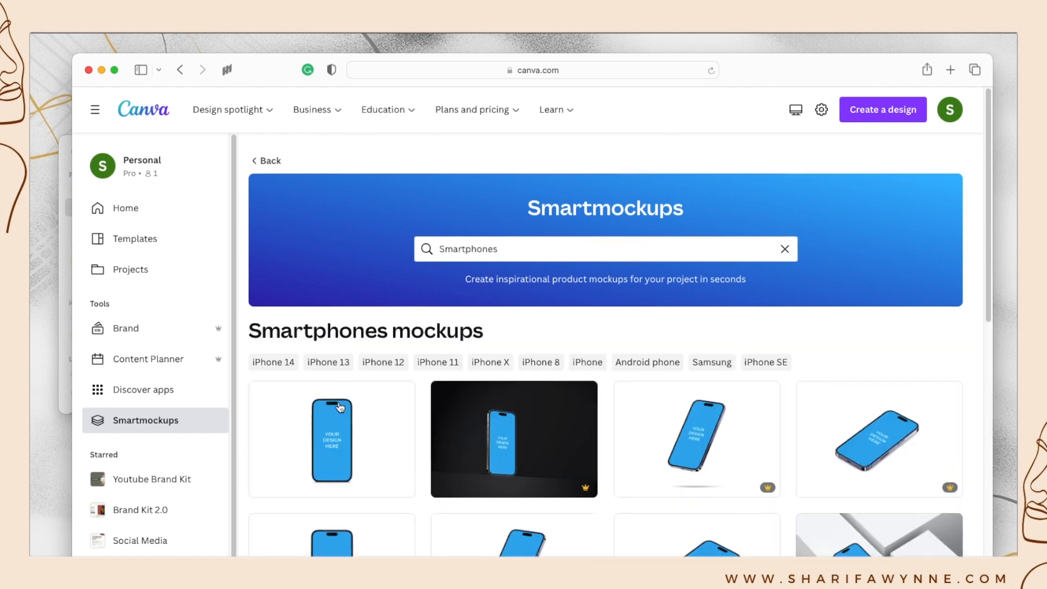
{"action": "scroll", "coordinate": [853, 491], "scroll_direction": "down", "scroll_amount": 15}
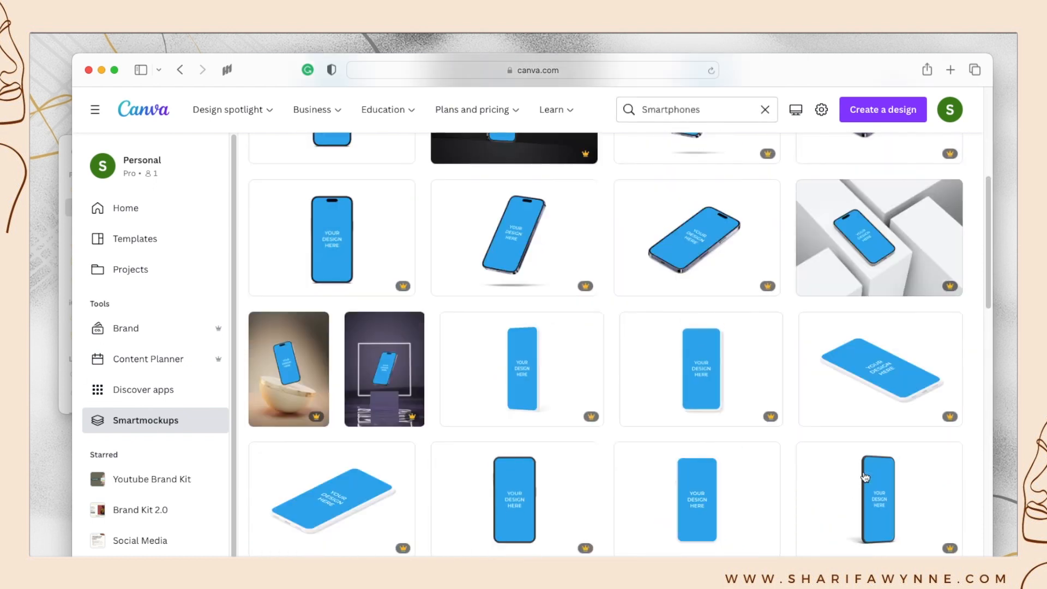
{"action": "scroll", "coordinate": [863, 474], "scroll_direction": "down", "scroll_amount": 15}
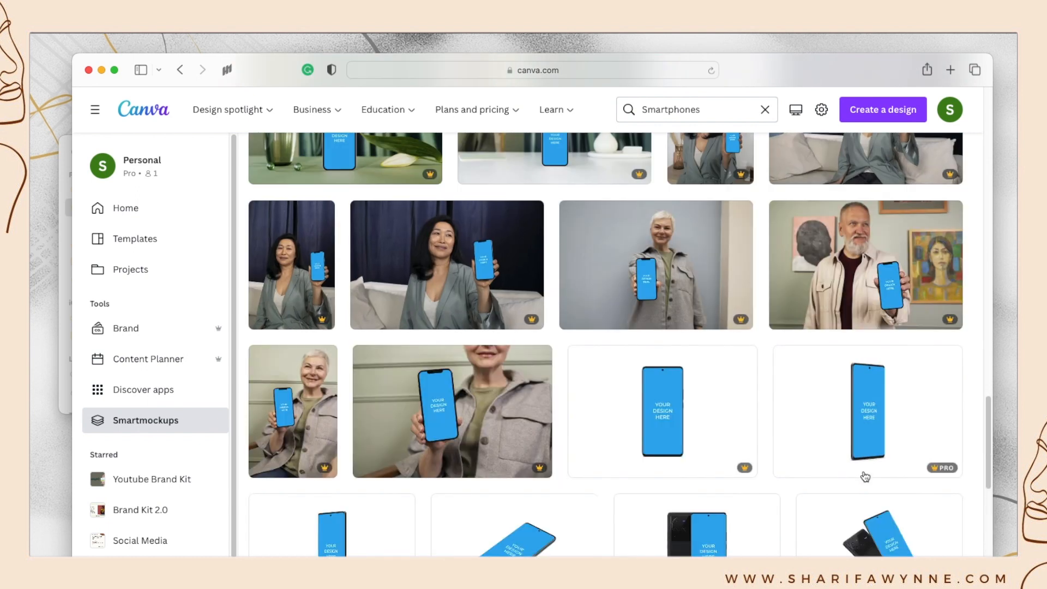
{"action": "scroll", "coordinate": [865, 476], "scroll_direction": "up", "scroll_amount": 20}
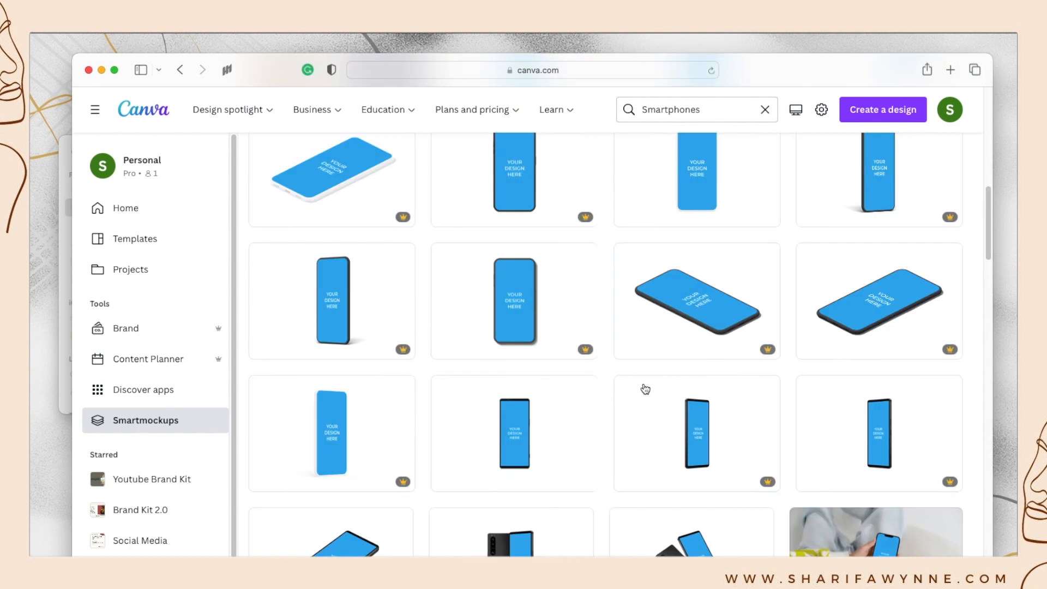
{"action": "scroll", "coordinate": [645, 389], "scroll_direction": "up", "scroll_amount": 5}
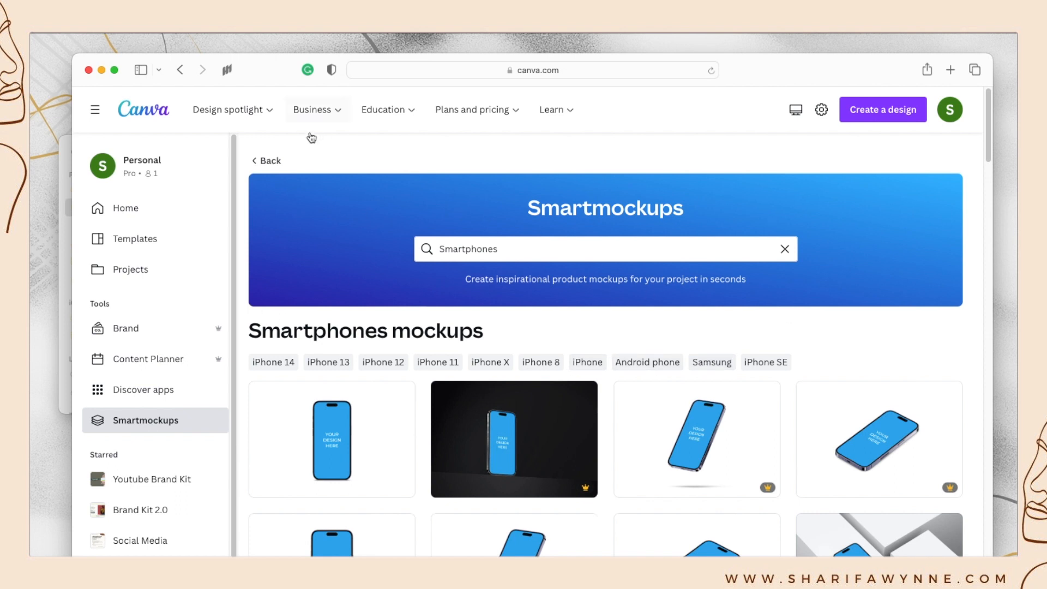
Return to the Smartmockups overview, open the Desktops category and look through its mockups
{"action": "left_click", "coordinate": [271, 161]}
{"action": "left_click", "coordinate": [433, 390]}
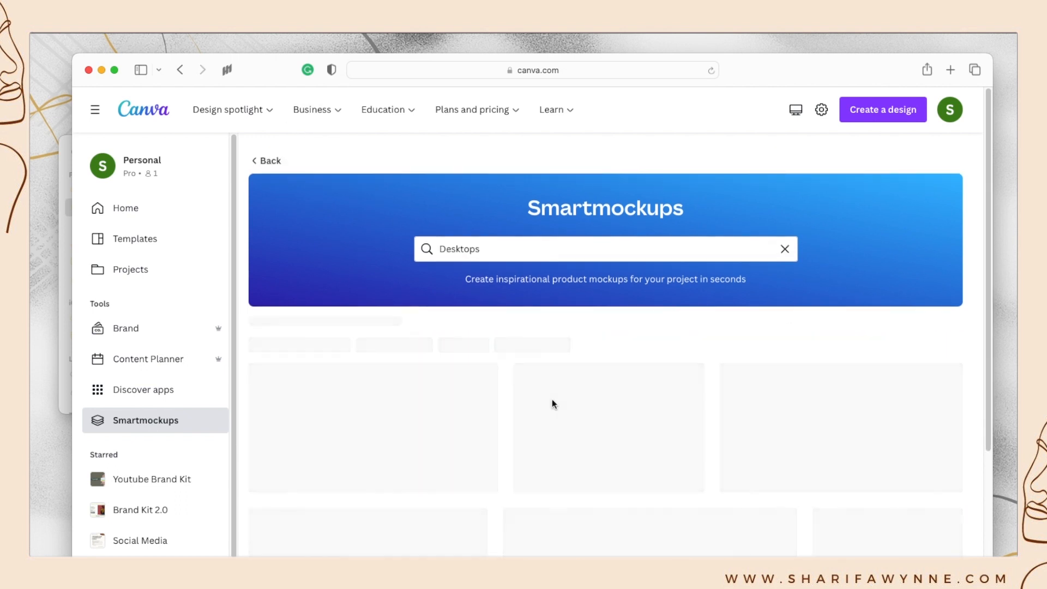
{"action": "scroll", "coordinate": [855, 478], "scroll_direction": "down", "scroll_amount": 10}
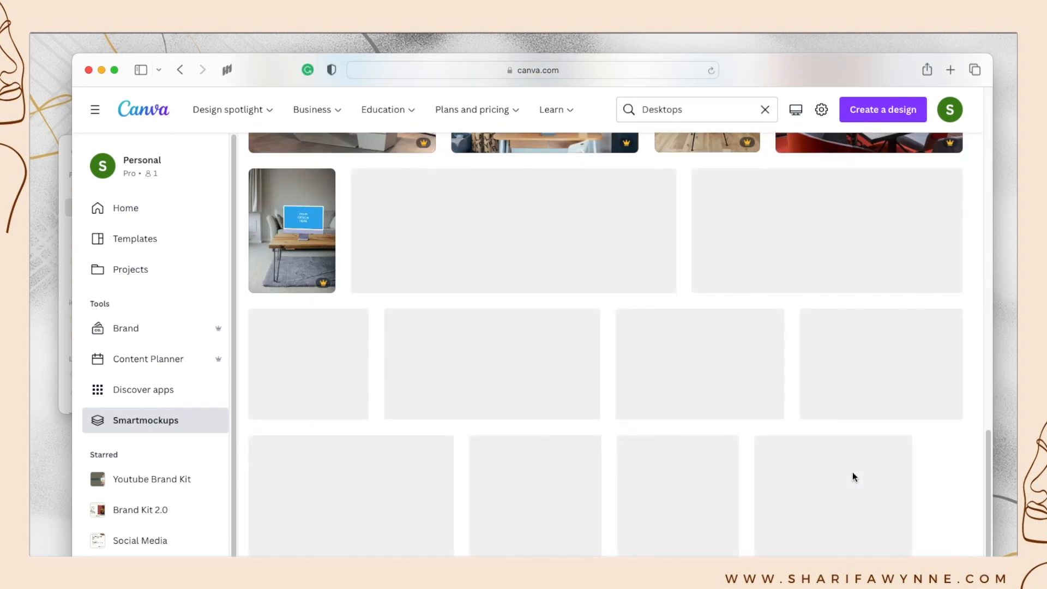
{"action": "scroll", "coordinate": [753, 426], "scroll_direction": "up", "scroll_amount": 10}
{"action": "scroll", "coordinate": [466, 325], "scroll_direction": "up", "scroll_amount": 5}
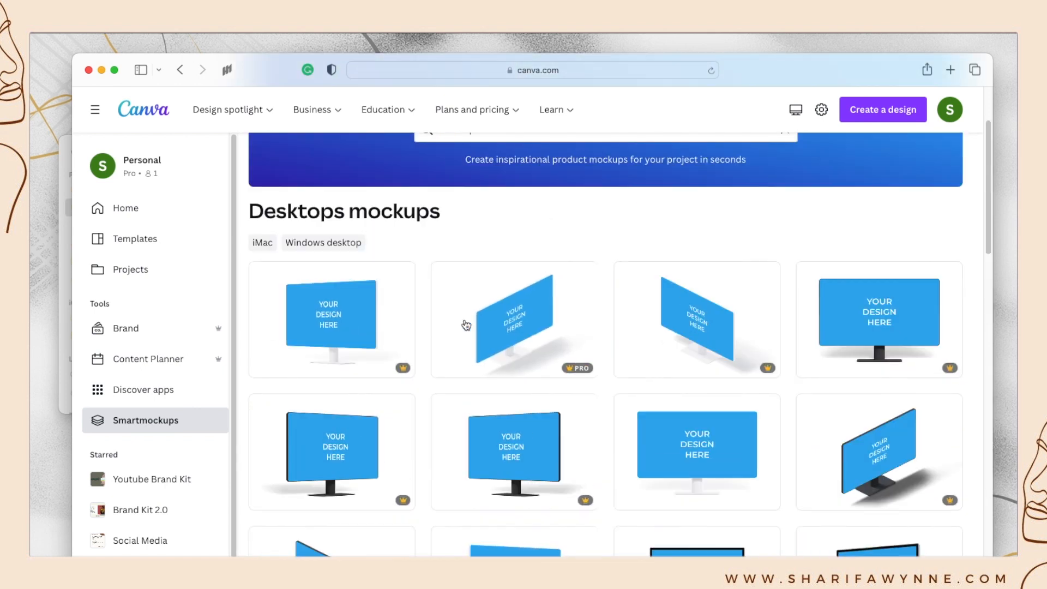
Return to the overview, view the remaining Technology categories, and examine the plain and staged mockups in the Laptops category
{"action": "left_click", "coordinate": [275, 161]}
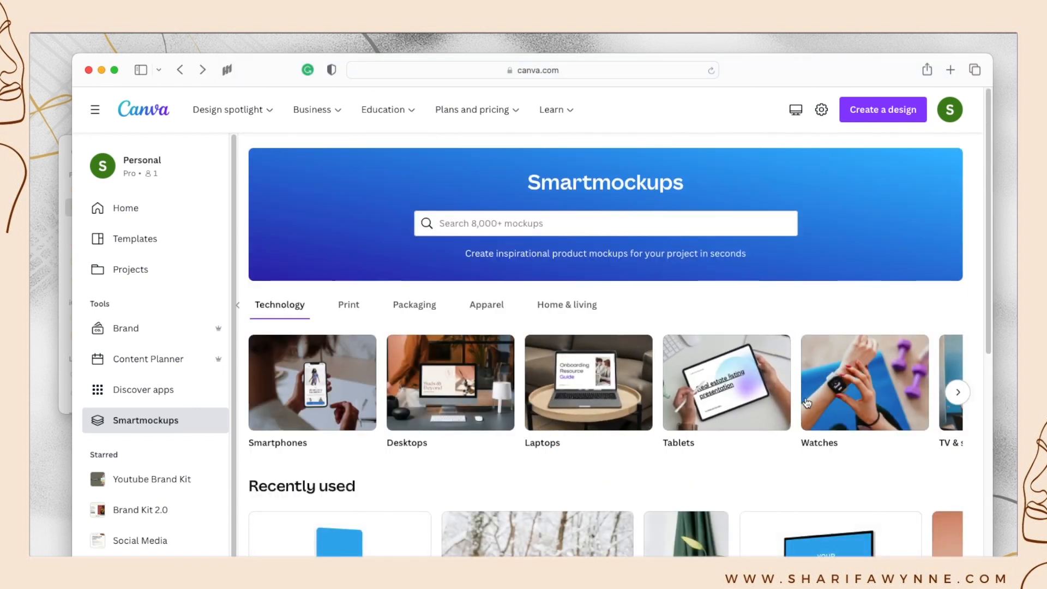
{"action": "left_click", "coordinate": [955, 394]}
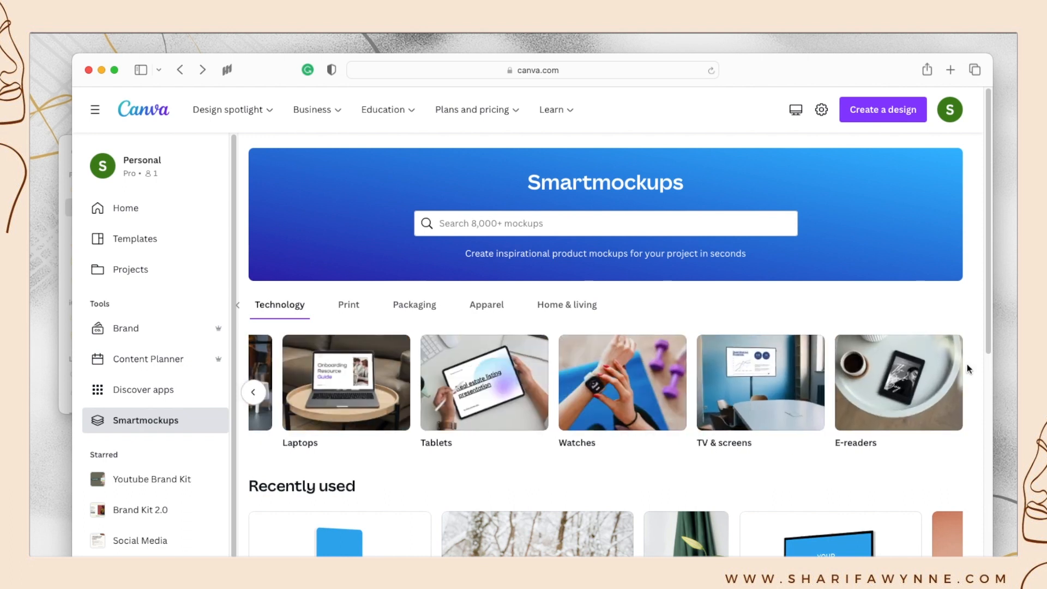
{"action": "left_click", "coordinate": [343, 391]}
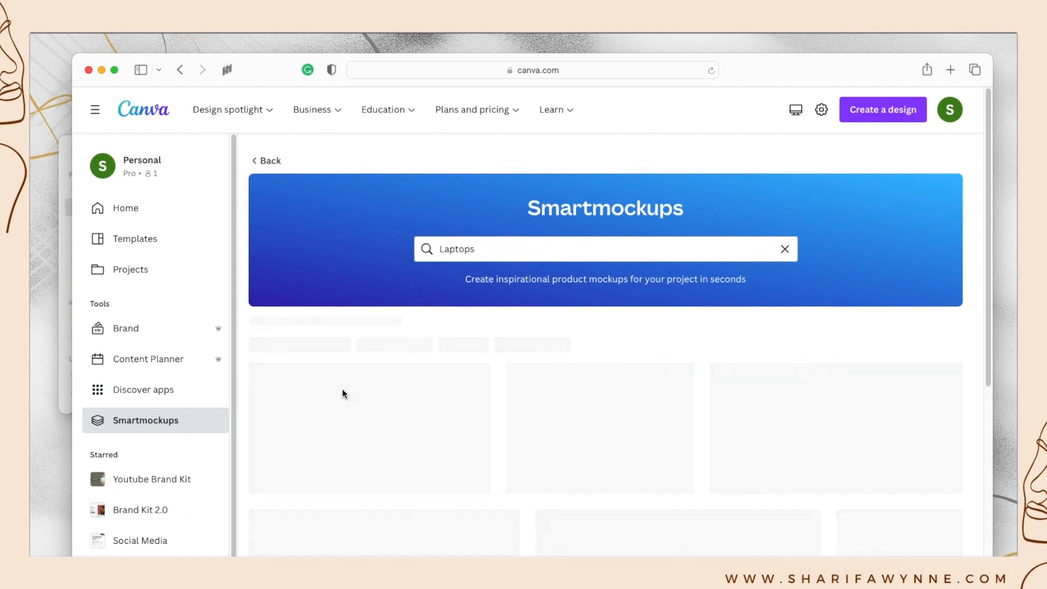
{"action": "scroll", "coordinate": [770, 404], "scroll_direction": "down", "scroll_amount": 5}
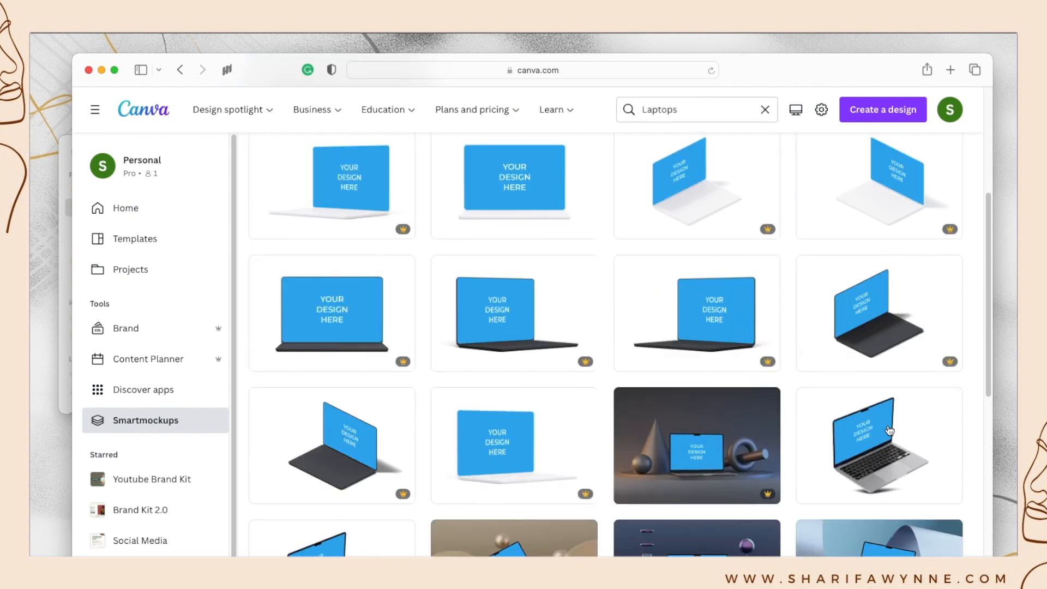
{"action": "scroll", "coordinate": [605, 403], "scroll_direction": "up", "scroll_amount": 5}
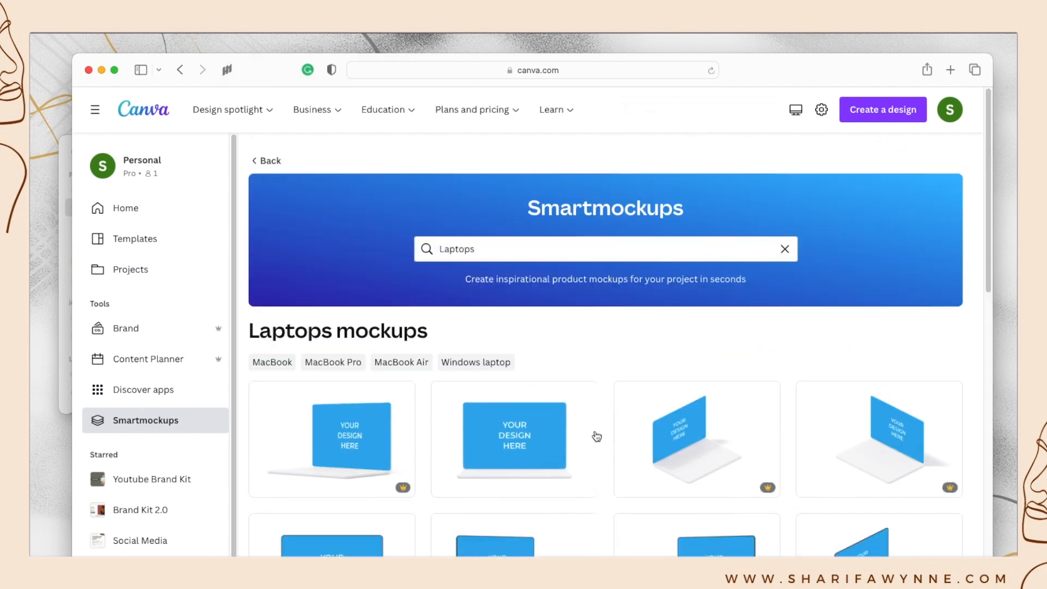
{"action": "scroll", "coordinate": [906, 407], "scroll_direction": "down", "scroll_amount": 2}
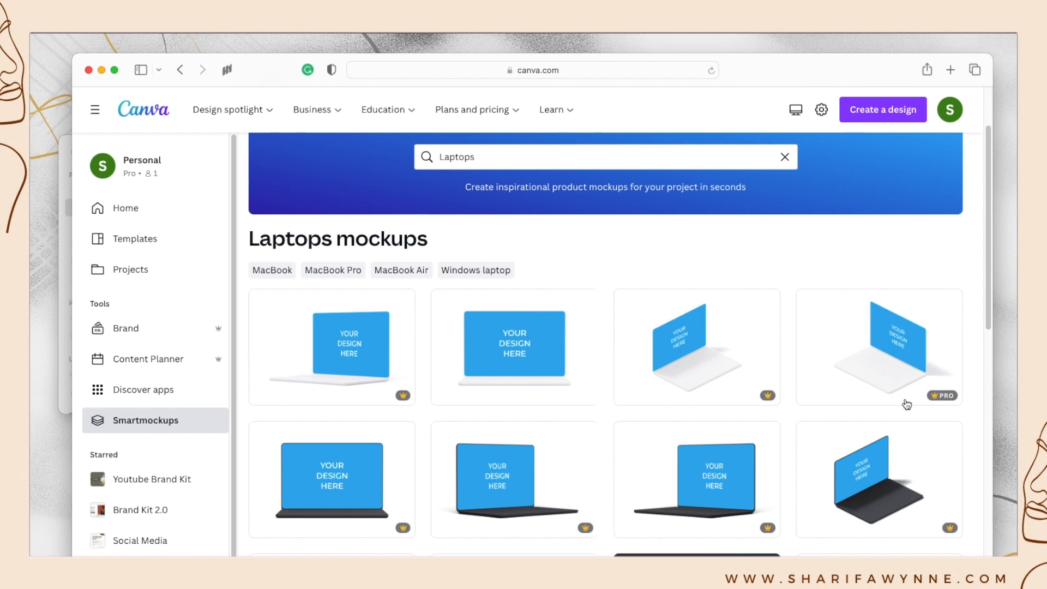
{"action": "scroll", "coordinate": [906, 404], "scroll_direction": "down", "scroll_amount": 10}
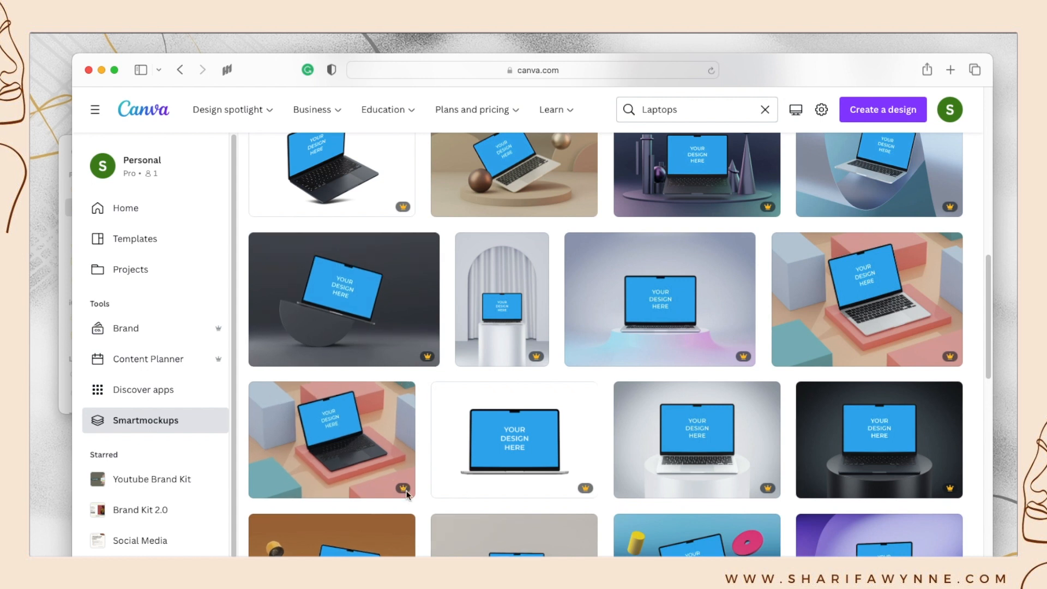
{"action": "scroll", "coordinate": [860, 474], "scroll_direction": "down", "scroll_amount": 1}
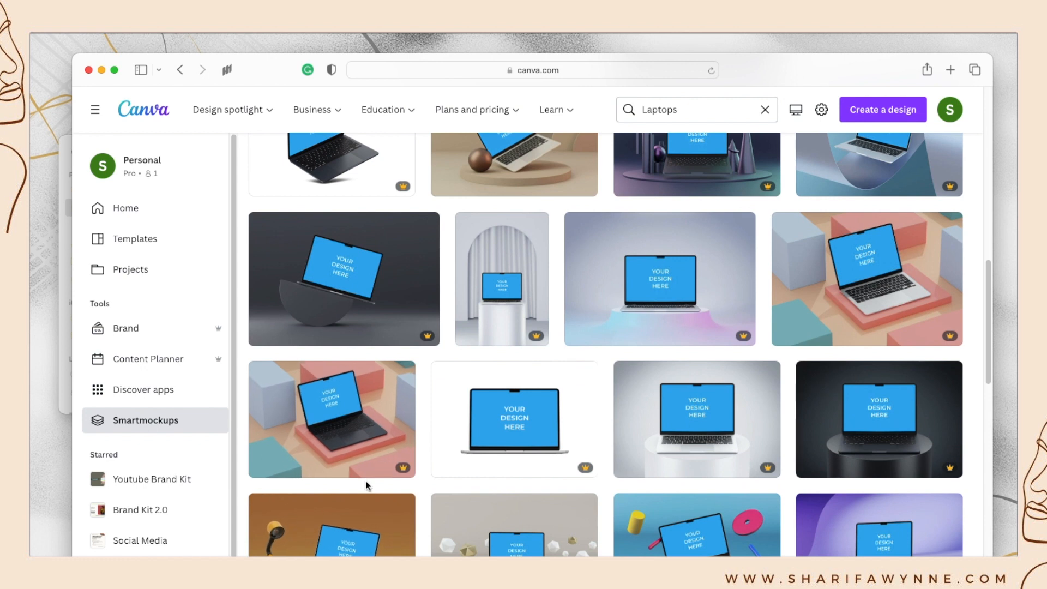
{"action": "scroll", "coordinate": [750, 529], "scroll_direction": "down", "scroll_amount": 2}
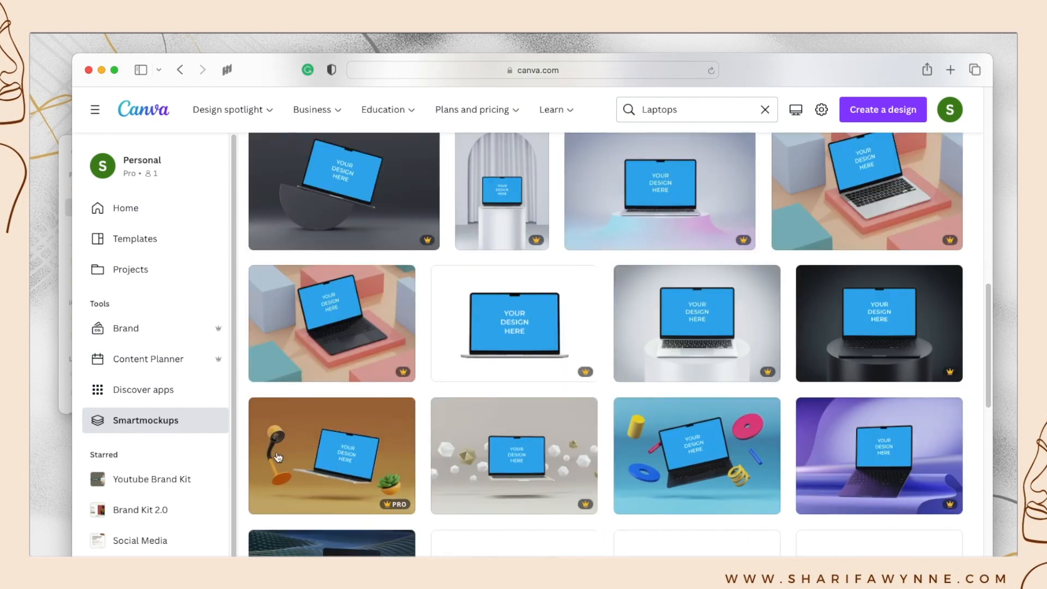
{"action": "scroll", "coordinate": [748, 520], "scroll_direction": "down", "scroll_amount": 2}
{"action": "scroll", "coordinate": [748, 522], "scroll_direction": "down", "scroll_amount": 10}
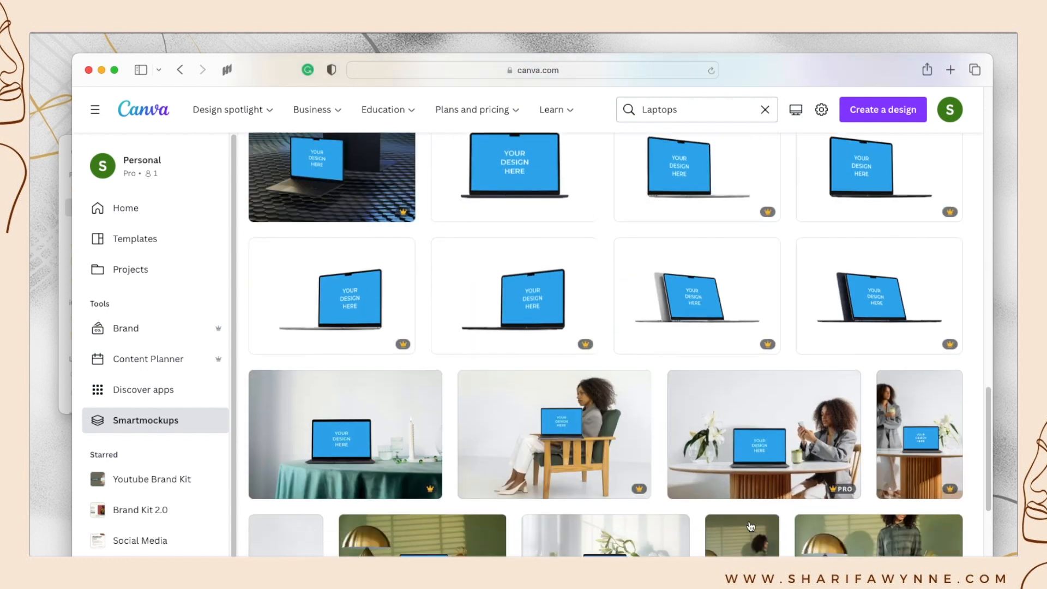
{"action": "scroll", "coordinate": [567, 529], "scroll_direction": "up", "scroll_amount": 15}
{"action": "scroll", "coordinate": [561, 524], "scroll_direction": "up", "scroll_amount": 10}
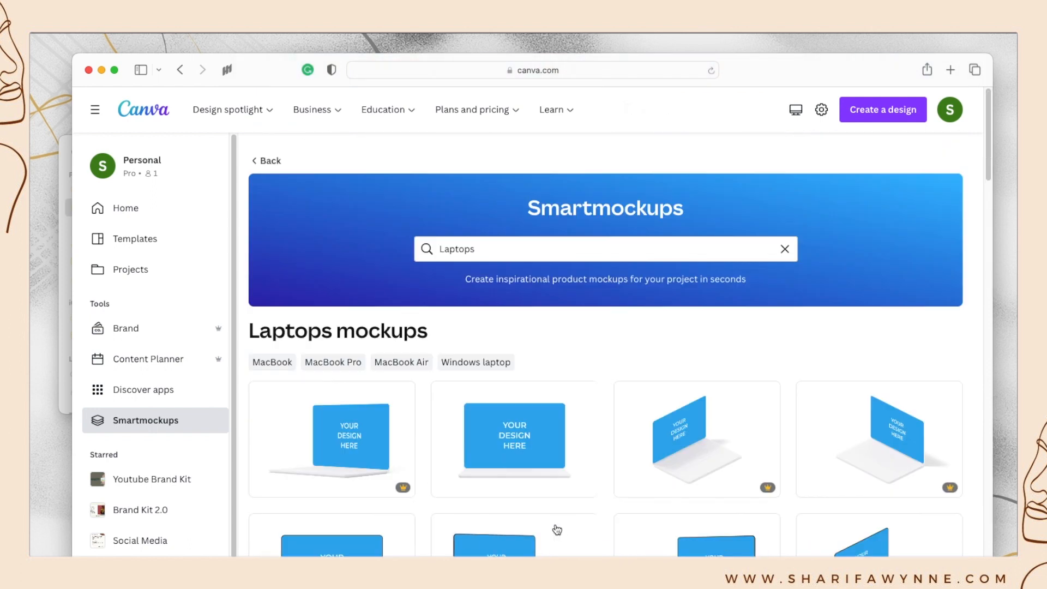
Return to the overview, open the Tablets category and look through its plain and lifestyle mockups
{"action": "left_click", "coordinate": [255, 172]}
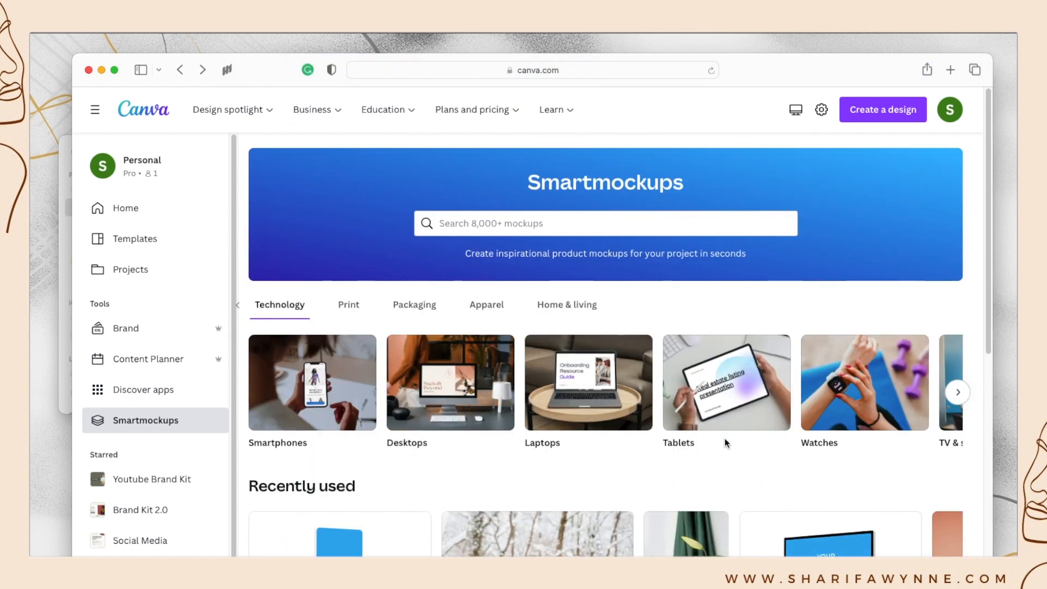
{"action": "left_click", "coordinate": [736, 382]}
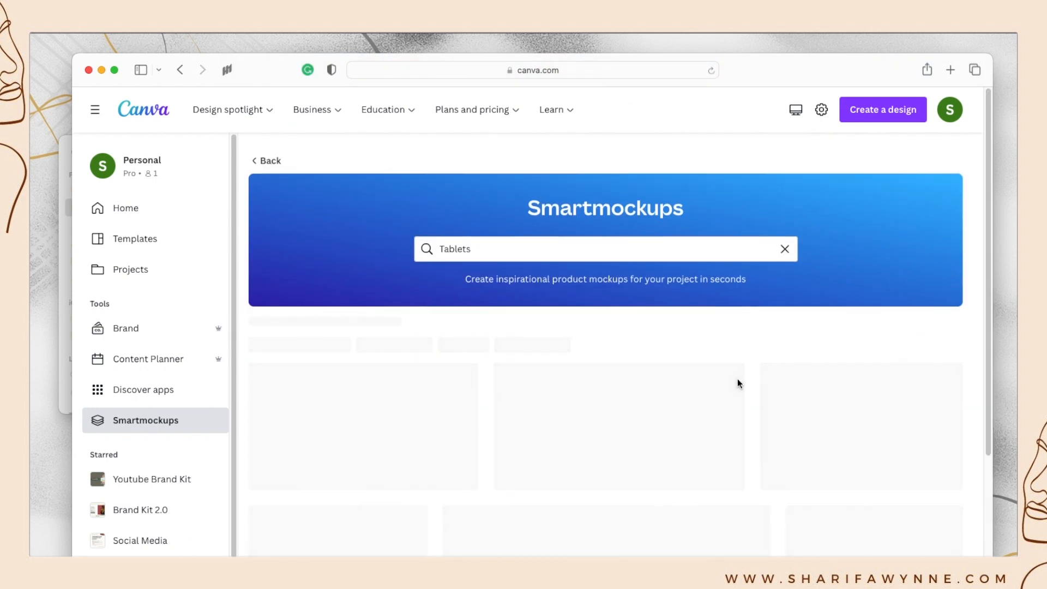
{"action": "scroll", "coordinate": [753, 393], "scroll_direction": "down", "scroll_amount": 2}
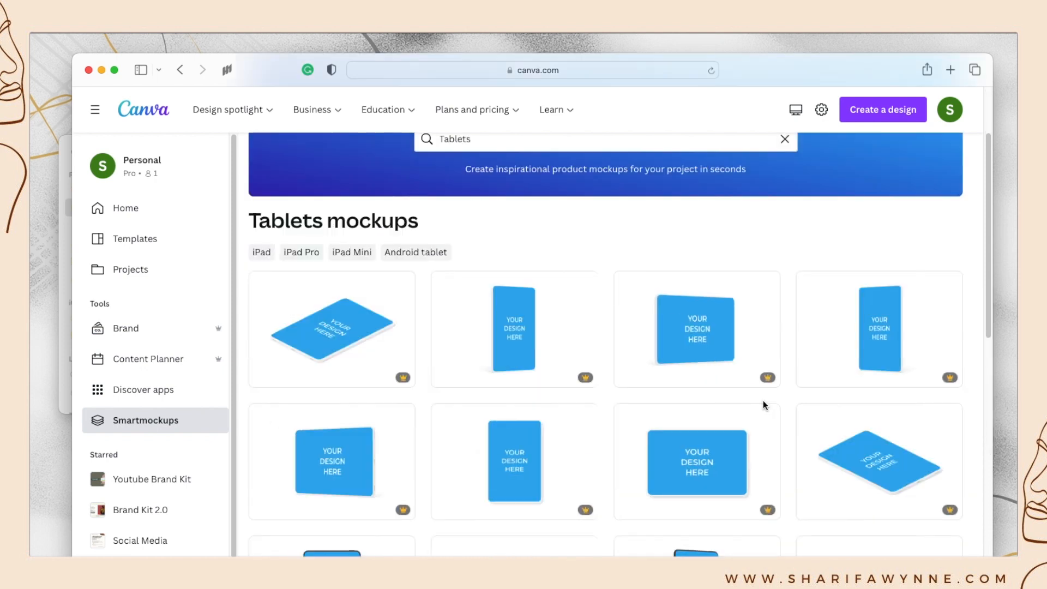
{"action": "scroll", "coordinate": [764, 402], "scroll_direction": "down", "scroll_amount": 15}
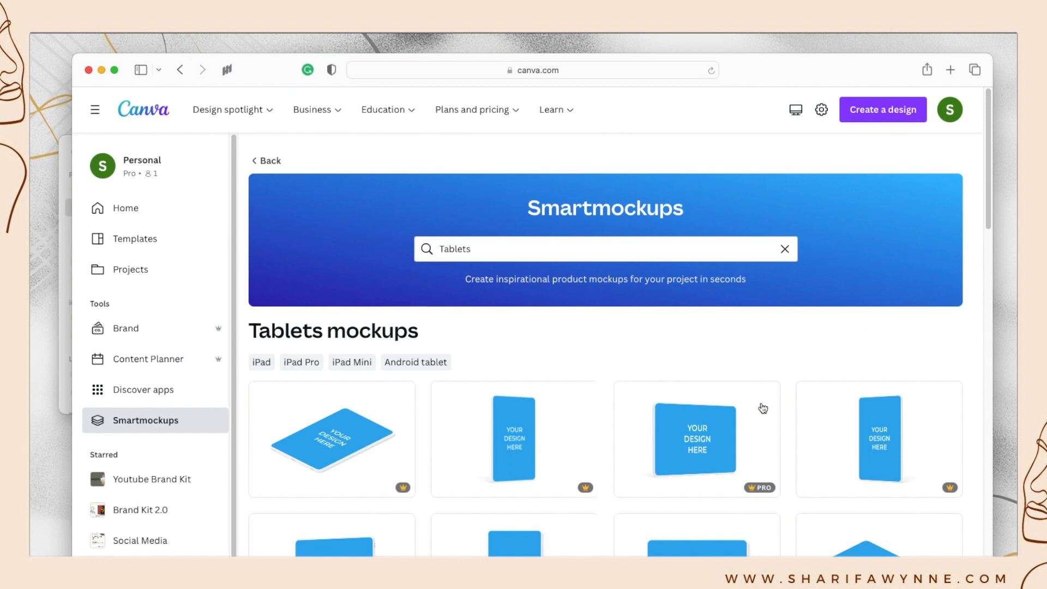
{"action": "scroll", "coordinate": [761, 408], "scroll_direction": "down", "scroll_amount": 20}
{"action": "scroll", "coordinate": [763, 408], "scroll_direction": "down", "scroll_amount": 5}
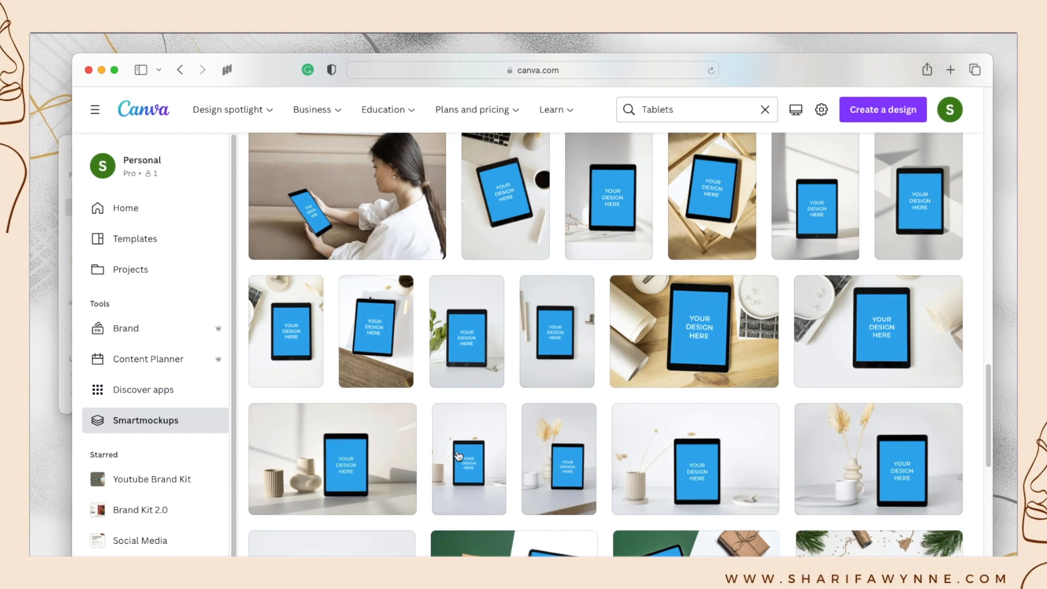
{"action": "scroll", "coordinate": [640, 402], "scroll_direction": "up", "scroll_amount": 8}
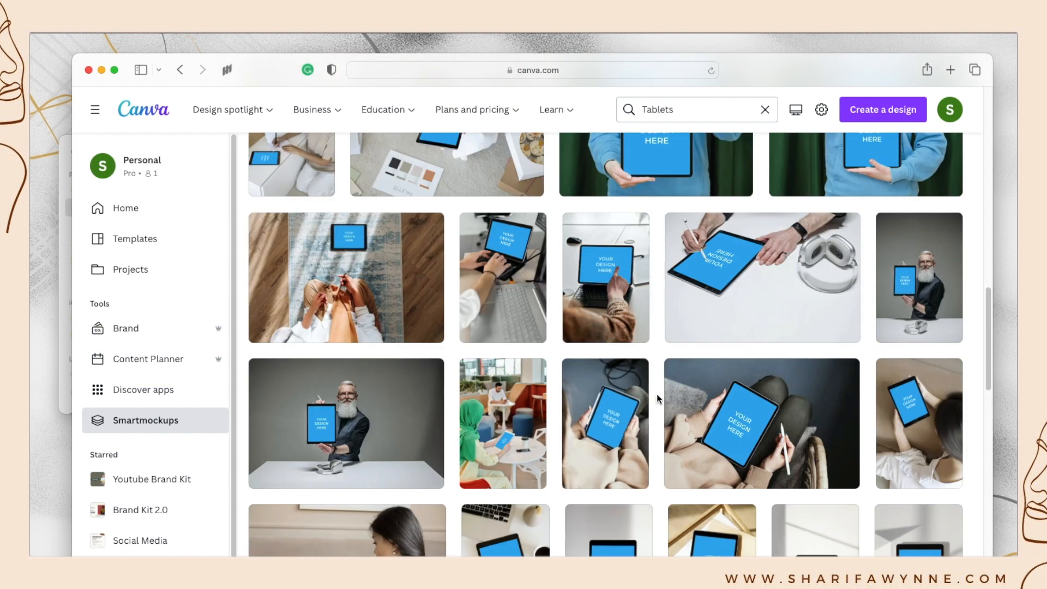
{"action": "scroll", "coordinate": [502, 397], "scroll_direction": "up", "scroll_amount": 4}
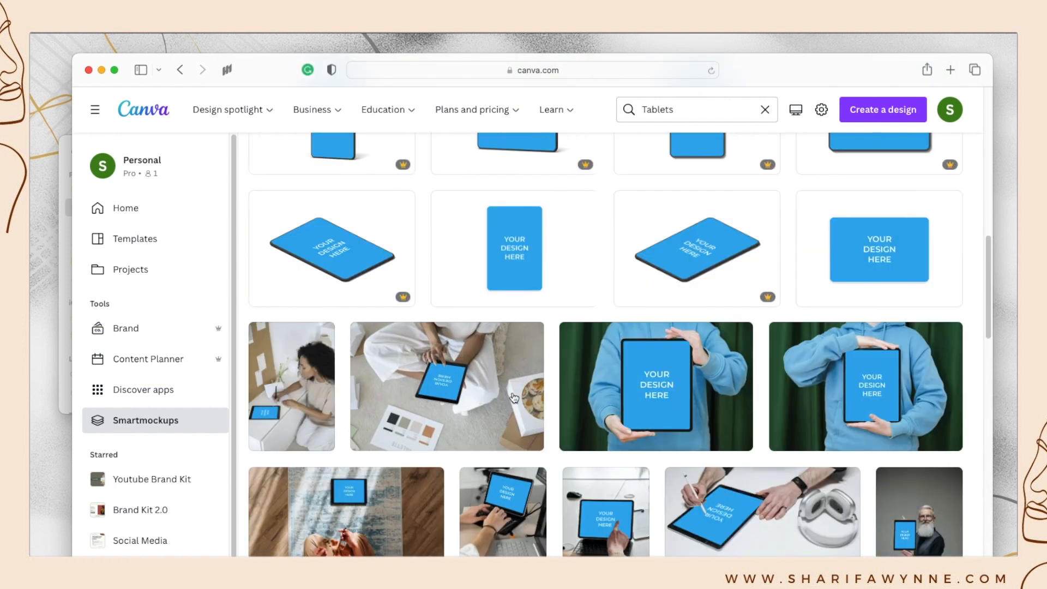
{"action": "scroll", "coordinate": [501, 397], "scroll_direction": "up", "scroll_amount": 5}
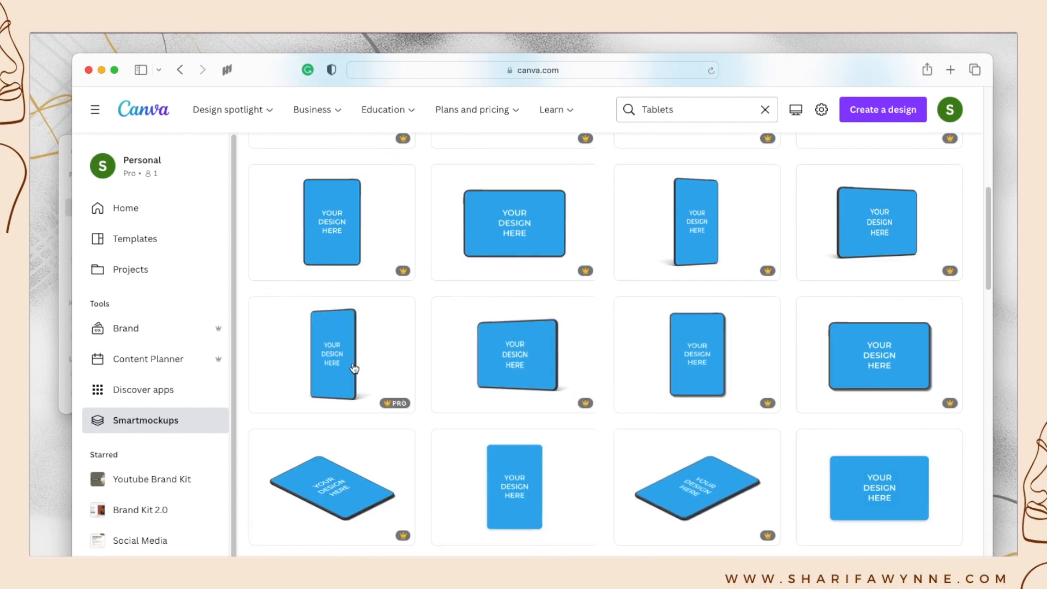
{"action": "scroll", "coordinate": [530, 288], "scroll_direction": "up", "scroll_amount": 6}
Open the white upright angled tablet mockup and fill its screen with the uploaded portrait on the orange-red background
{"action": "left_click", "coordinate": [530, 287]}
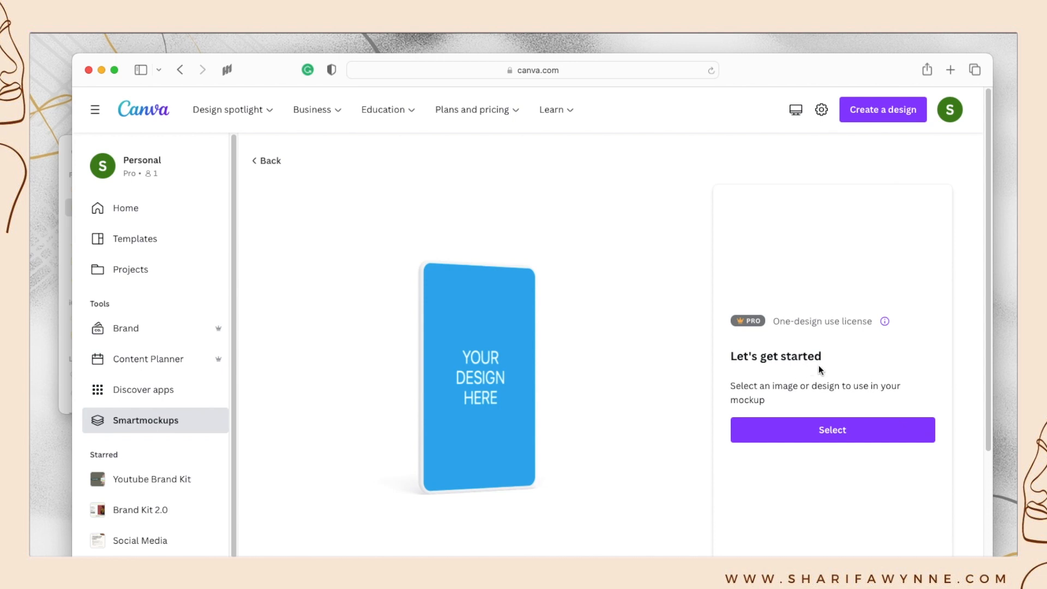
{"action": "left_click", "coordinate": [866, 432]}
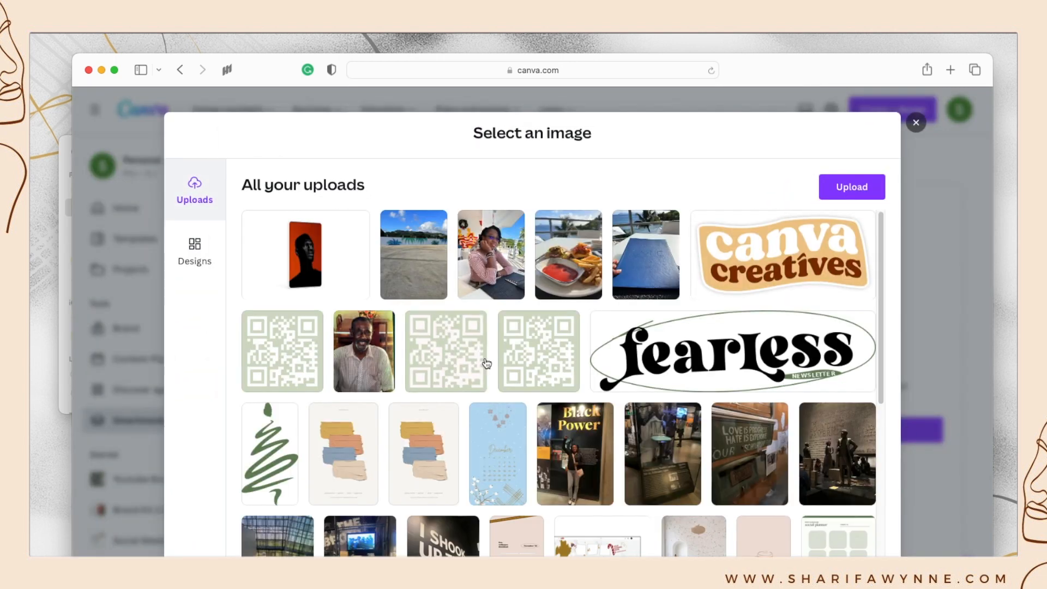
{"action": "scroll", "coordinate": [514, 375], "scroll_direction": "down", "scroll_amount": 5}
{"action": "scroll", "coordinate": [745, 463], "scroll_direction": "down", "scroll_amount": 3}
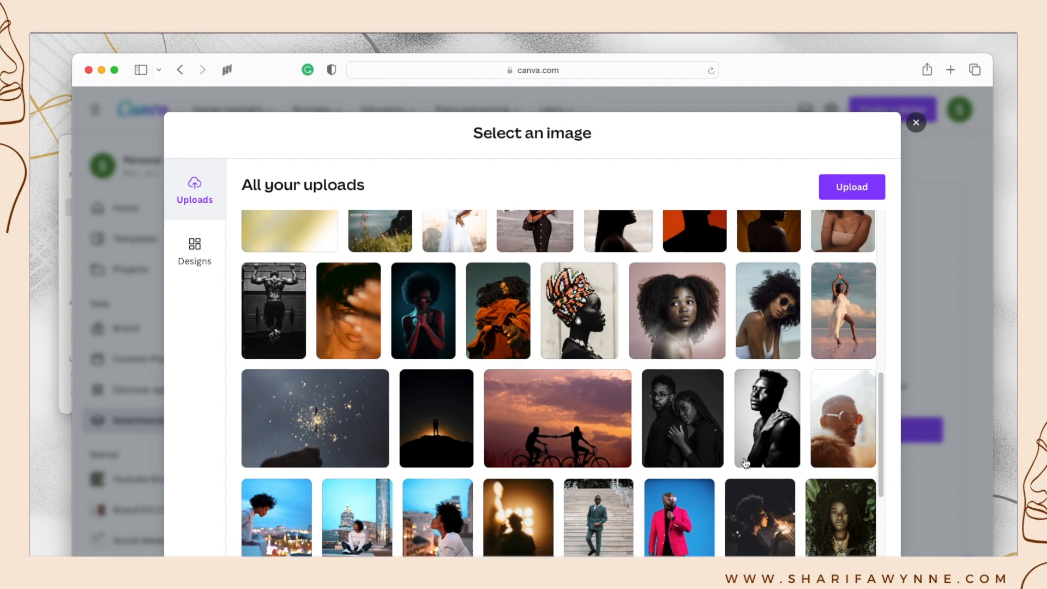
{"action": "scroll", "coordinate": [744, 463], "scroll_direction": "down", "scroll_amount": 5}
{"action": "scroll", "coordinate": [745, 463], "scroll_direction": "up", "scroll_amount": 5}
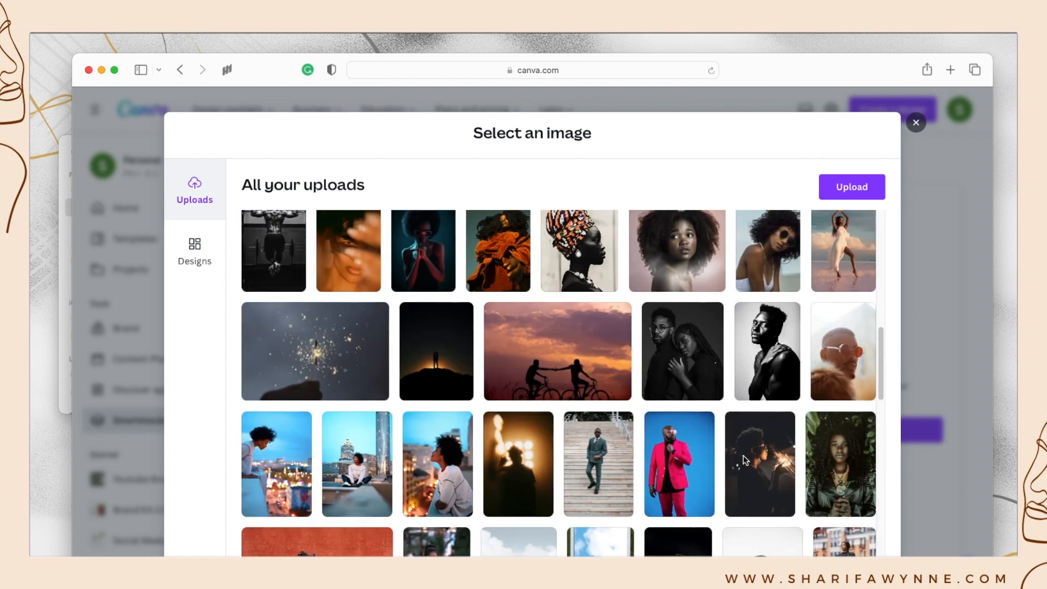
{"action": "scroll", "coordinate": [744, 462], "scroll_direction": "up", "scroll_amount": 3}
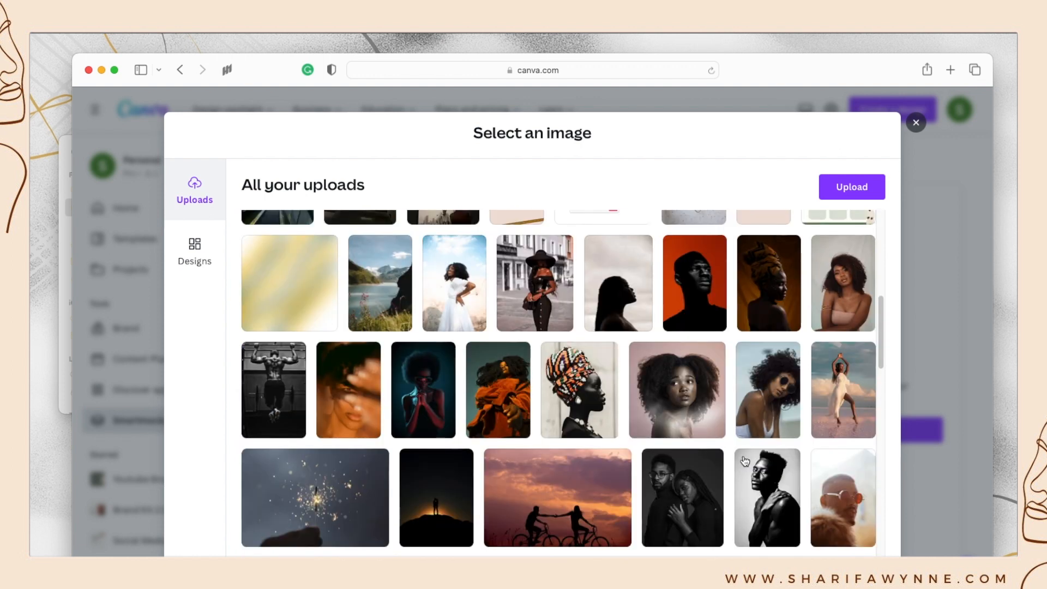
{"action": "left_click", "coordinate": [696, 312]}
{"action": "left_click", "coordinate": [562, 550]}
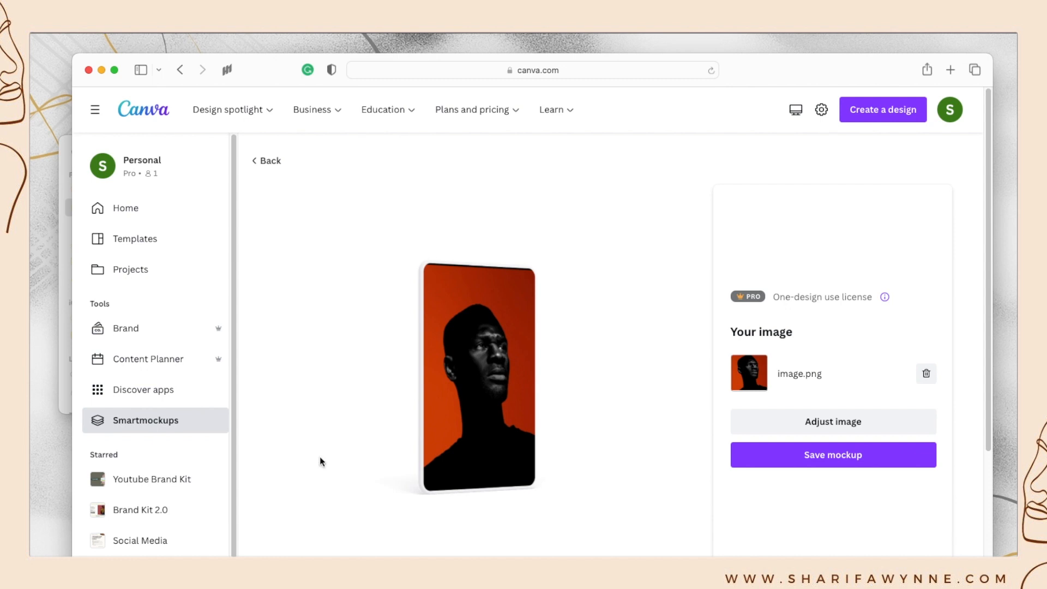
Open the mockup's image adjustments, view the image sizing options, and save with Fit sizing
{"action": "left_click", "coordinate": [830, 431]}
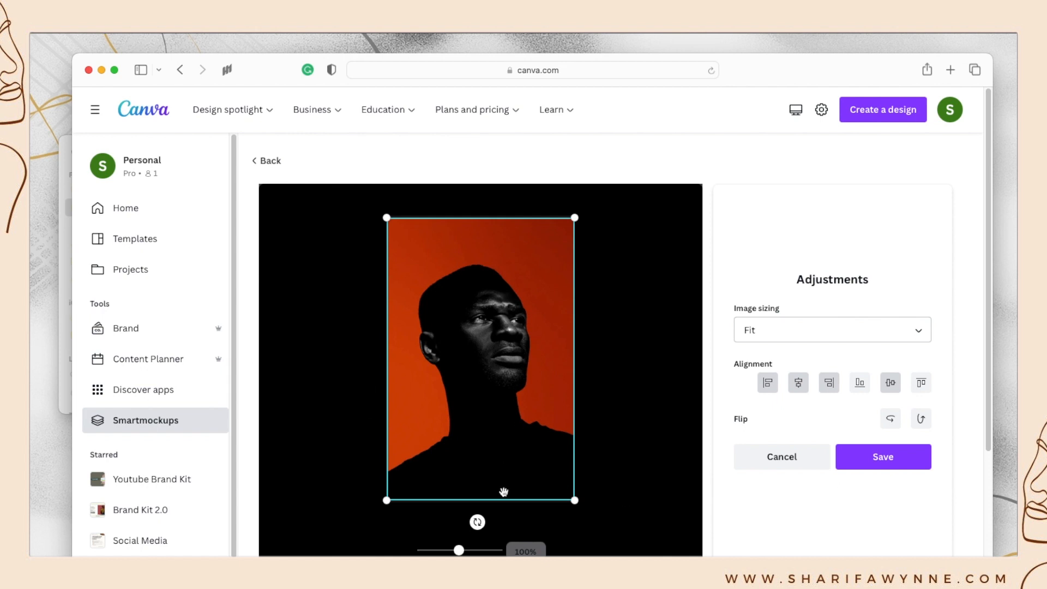
{"action": "left_click", "coordinate": [918, 330]}
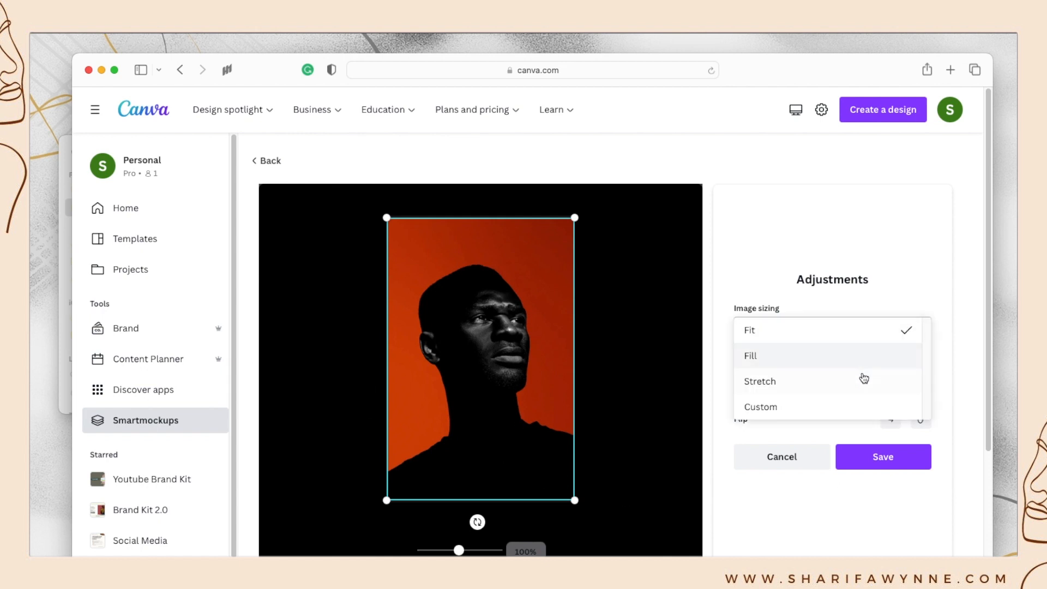
{"action": "left_click", "coordinate": [925, 246]}
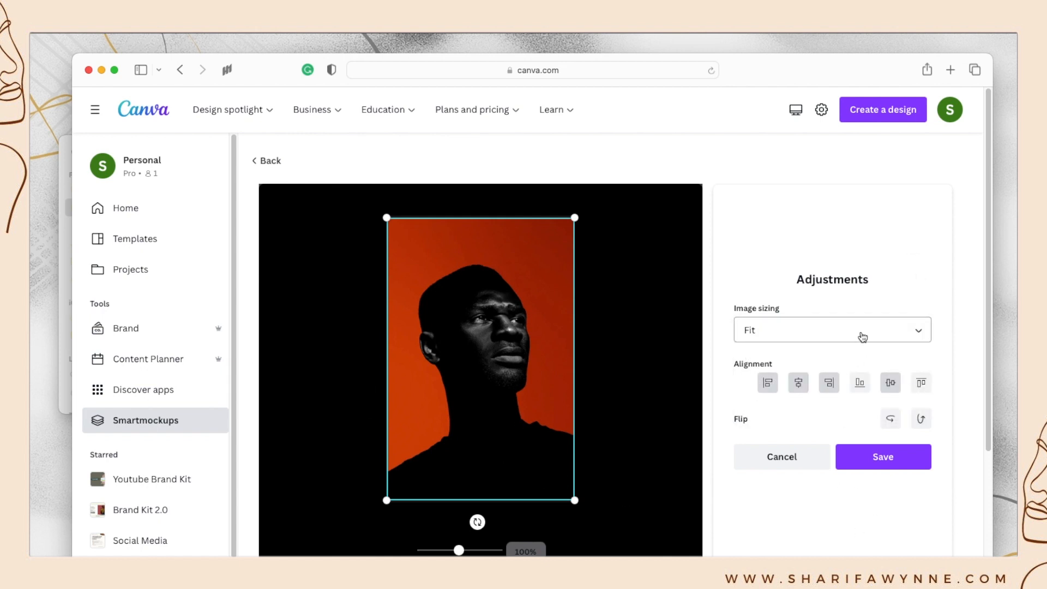
{"action": "left_click", "coordinate": [878, 459]}
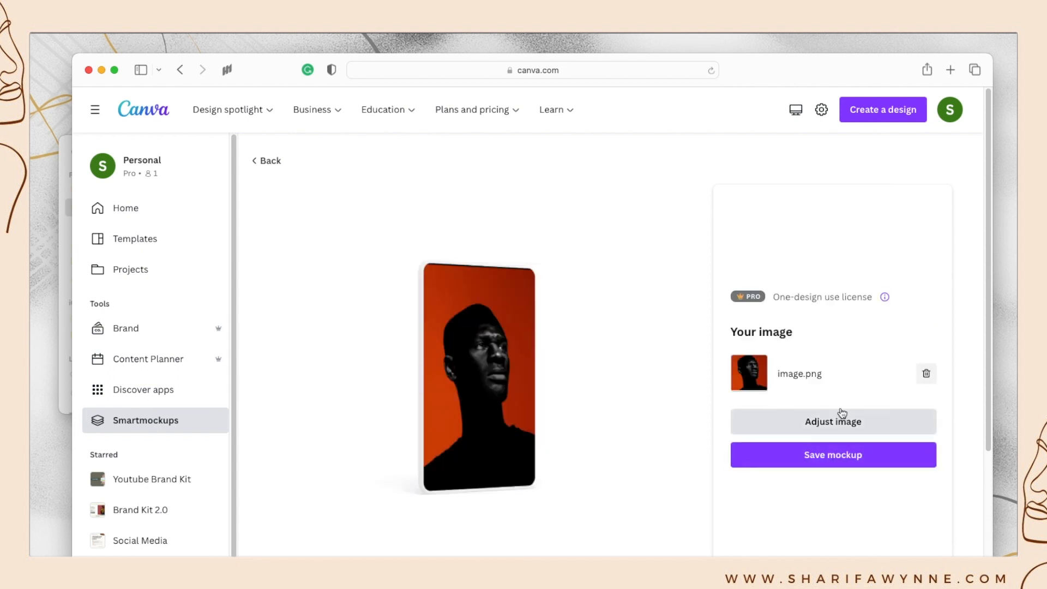
Save the mockup and use it in a new custom-size design of 1200 × 1350 px
{"action": "left_click", "coordinate": [849, 458]}
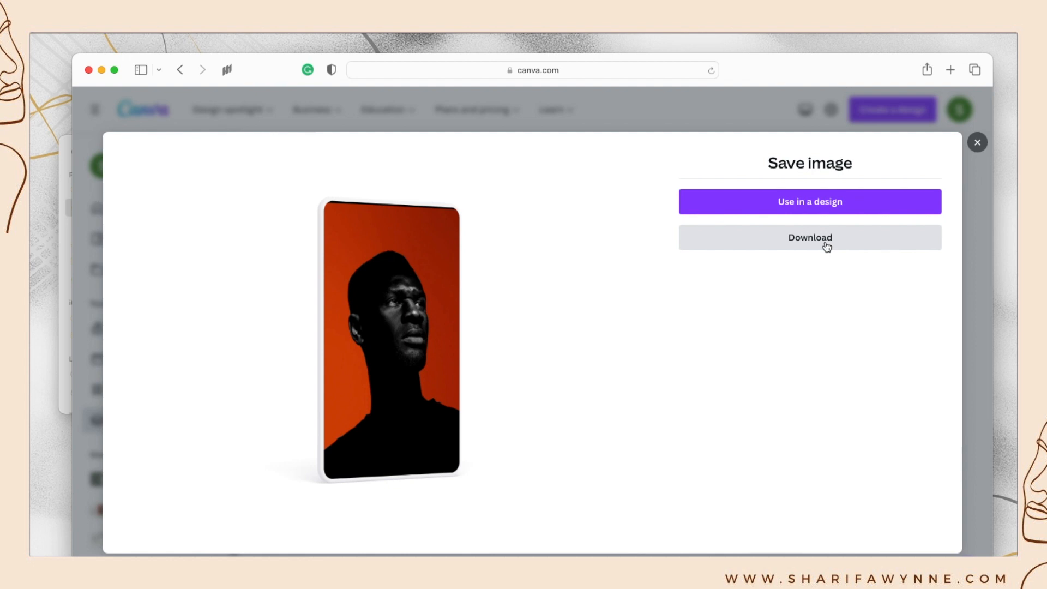
{"action": "left_click", "coordinate": [854, 210]}
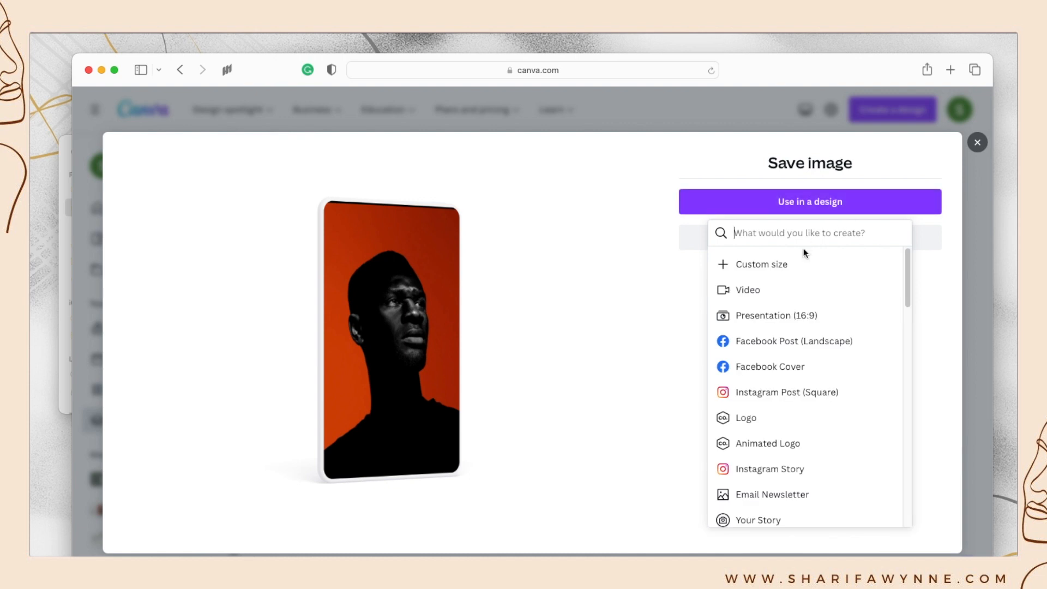
{"action": "left_click", "coordinate": [801, 265]}
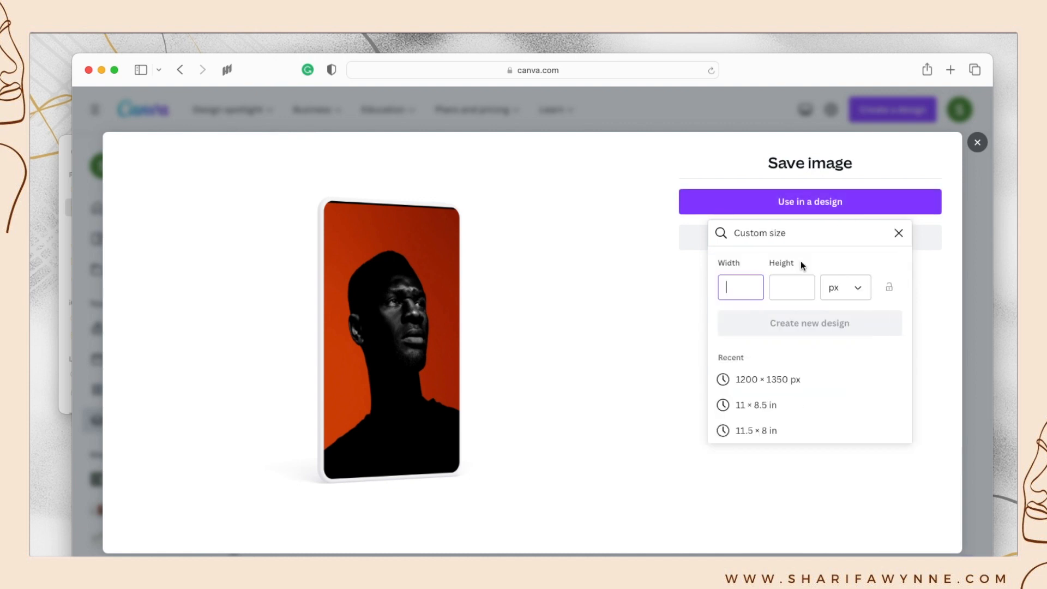
{"action": "left_click", "coordinate": [772, 380]}
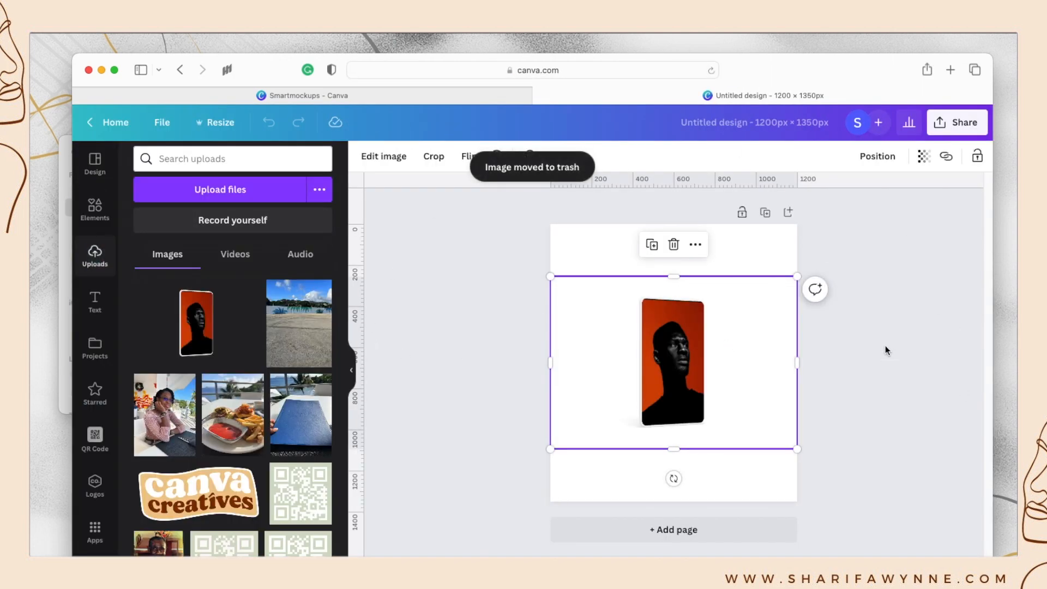
{"action": "left_click", "coordinate": [349, 382]}
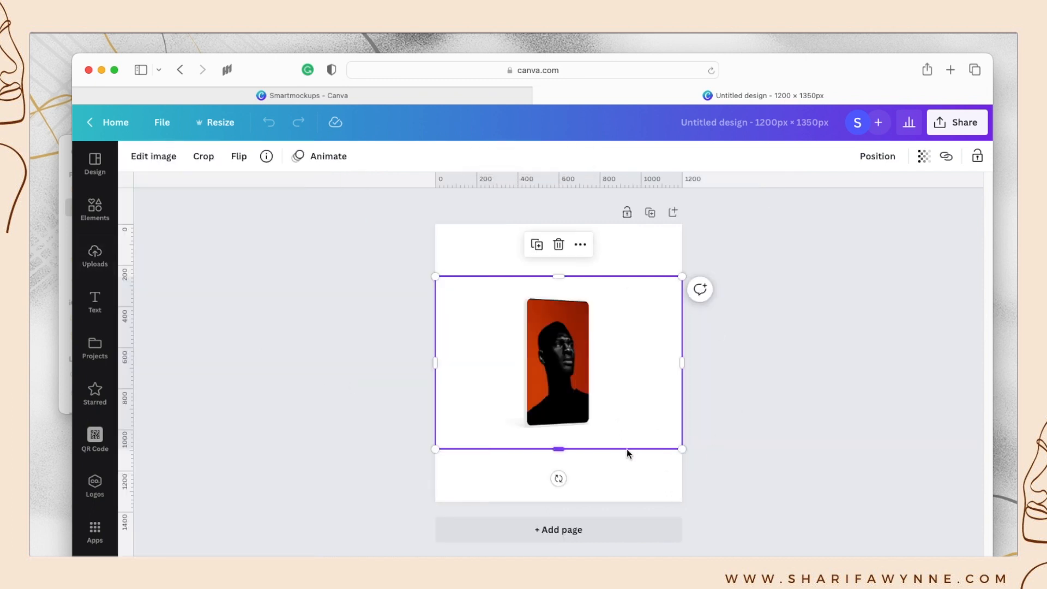
{"action": "left_click", "coordinate": [893, 286]}
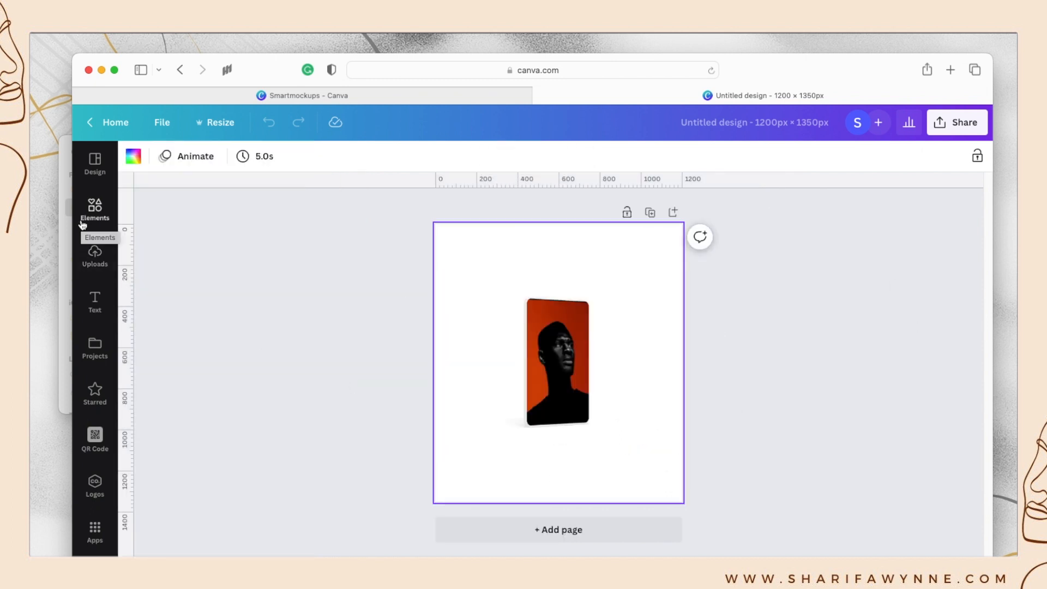
Add the recently used red poppy, shift the tablet mockup down the page, and enlarge the poppy to nearly fill the page width, centred
{"action": "left_click", "coordinate": [95, 209]}
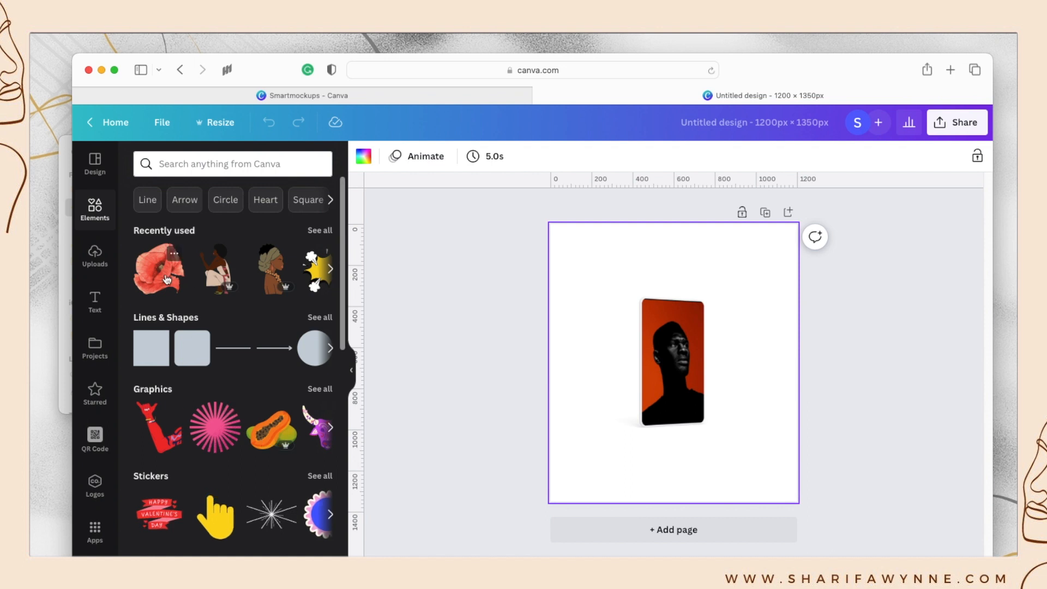
{"action": "left_click", "coordinate": [167, 279]}
{"action": "left_click_drag", "start_coordinate": [722, 398], "coordinate": [688, 364]}
{"action": "left_click_drag", "start_coordinate": [705, 431], "coordinate": [704, 554]}
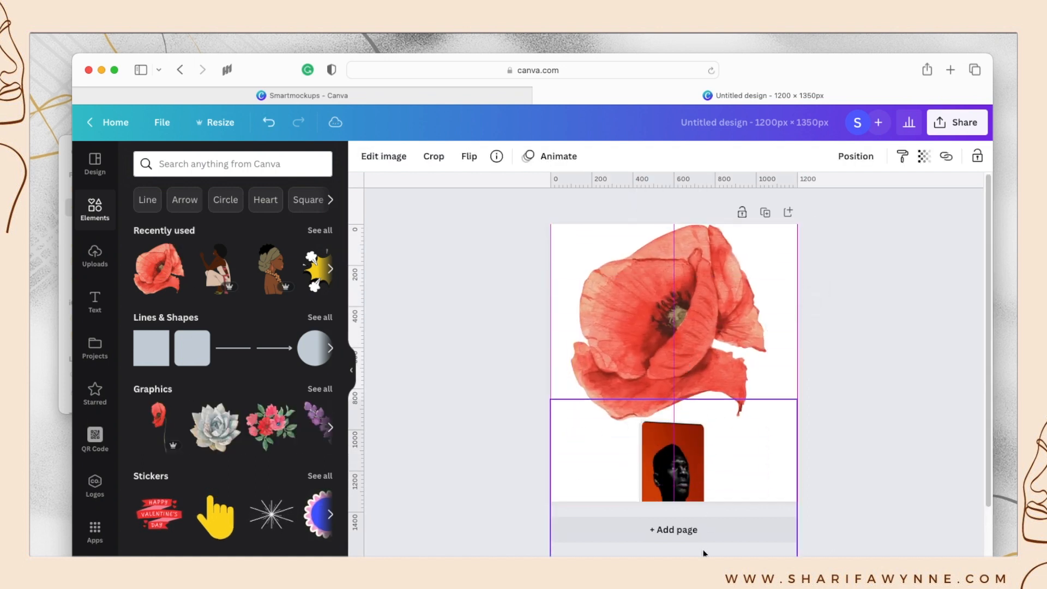
{"action": "left_click", "coordinate": [711, 282]}
{"action": "left_click_drag", "start_coordinate": [740, 383], "coordinate": [732, 387]}
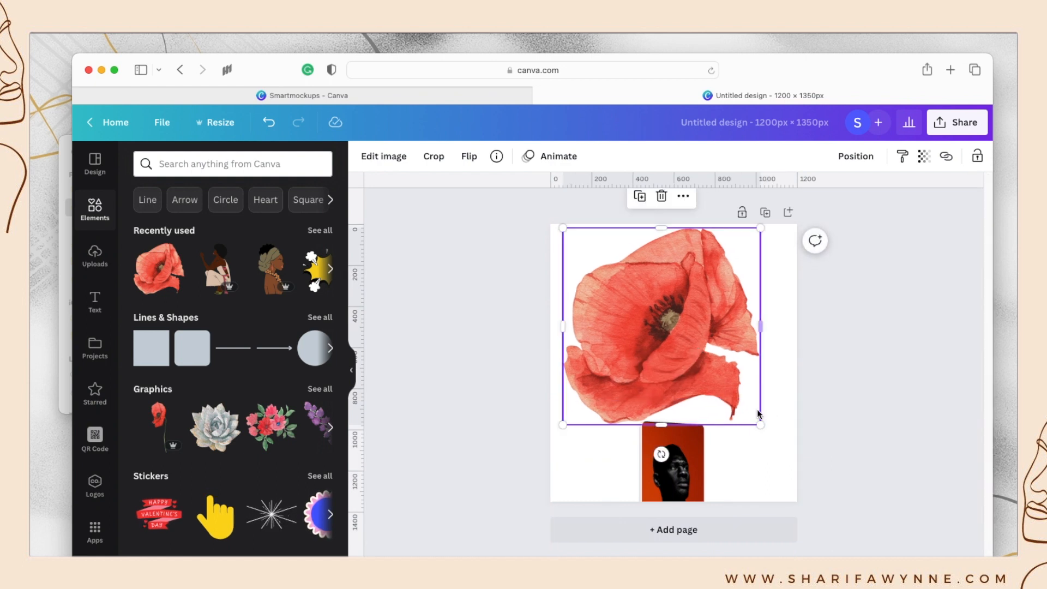
{"action": "left_click_drag", "start_coordinate": [761, 424], "coordinate": [785, 449]}
{"action": "left_click_drag", "start_coordinate": [703, 258], "coordinate": [705, 280]}
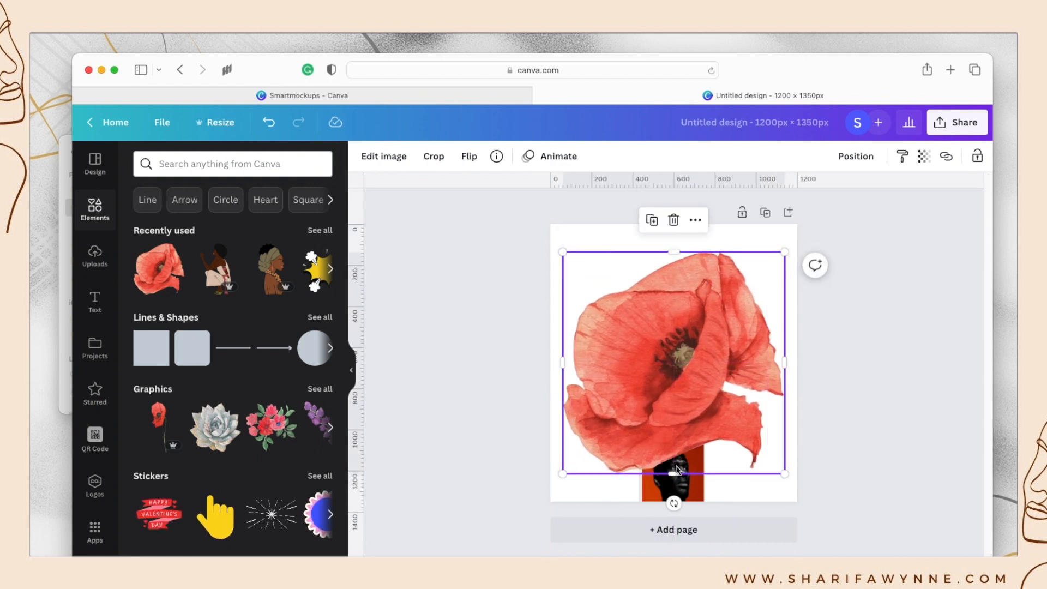
Bring the tablet mockup to the front, centre it over the poppy and enlarge it slightly
{"action": "left_click", "coordinate": [698, 495]}
{"action": "right_click", "coordinate": [698, 493]}
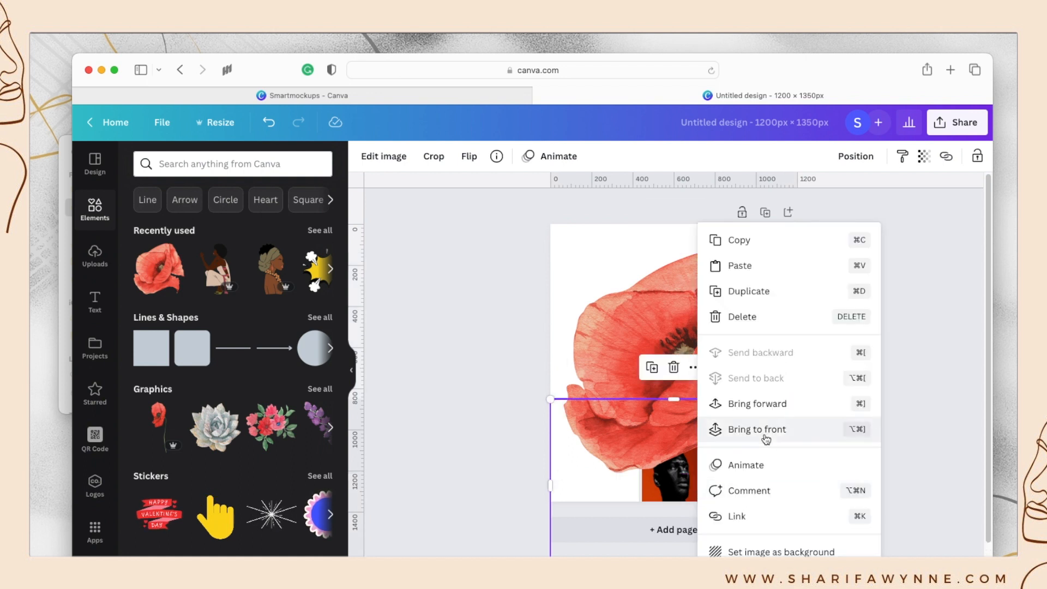
{"action": "left_click", "coordinate": [758, 429]}
{"action": "left_click_drag", "start_coordinate": [716, 484], "coordinate": [693, 359]}
{"action": "left_click_drag", "start_coordinate": [798, 449], "coordinate": [692, 383]}
Set the page background to the light sage green from the 2022 Brand Colors
{"action": "left_click", "coordinate": [741, 480]}
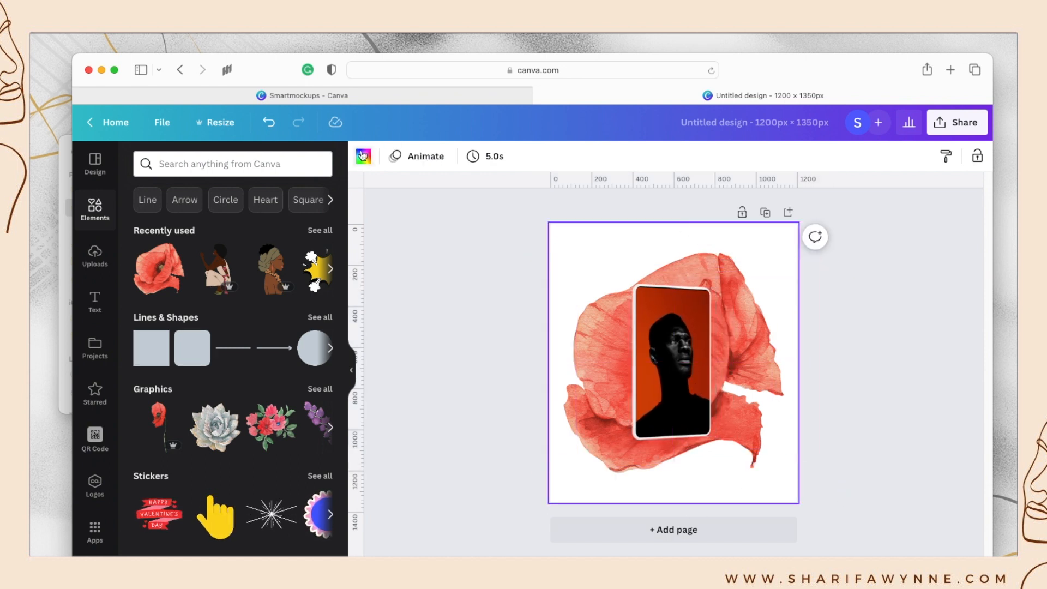
{"action": "left_click", "coordinate": [363, 157]}
{"action": "left_click", "coordinate": [216, 326]}
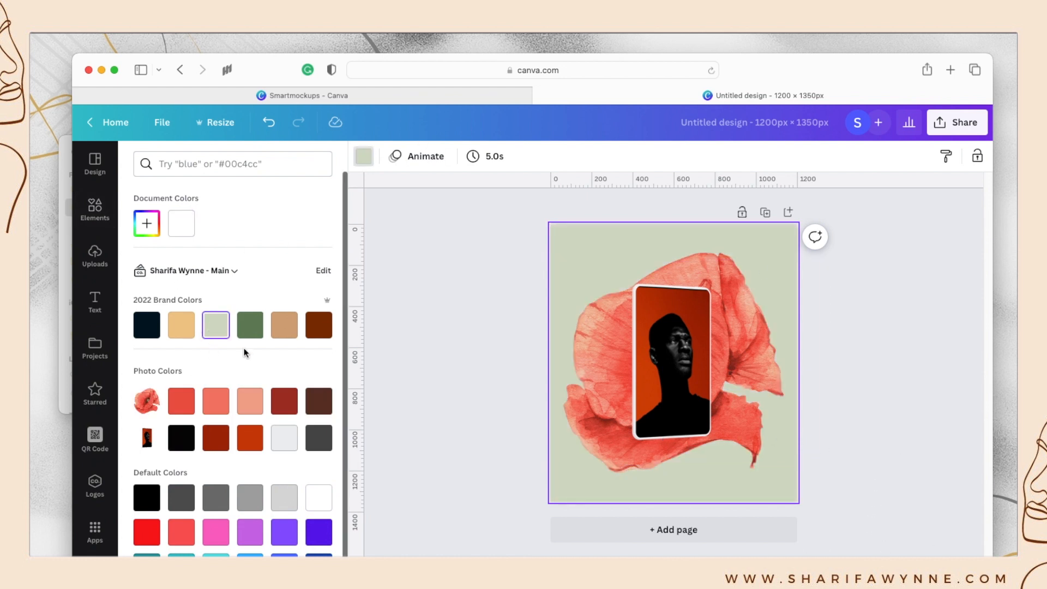
Add the stemmed red poppy graphic and place it at the page's lower right corner, beside the tablet mockup
{"action": "left_click", "coordinate": [95, 210]}
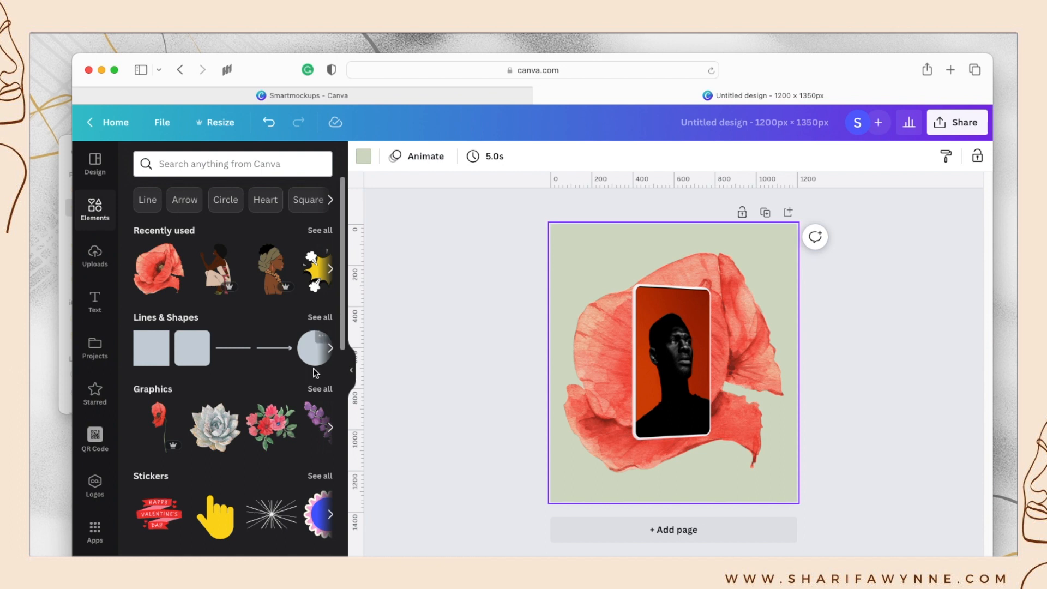
{"action": "left_click", "coordinate": [329, 270]}
{"action": "left_click", "coordinate": [331, 269]}
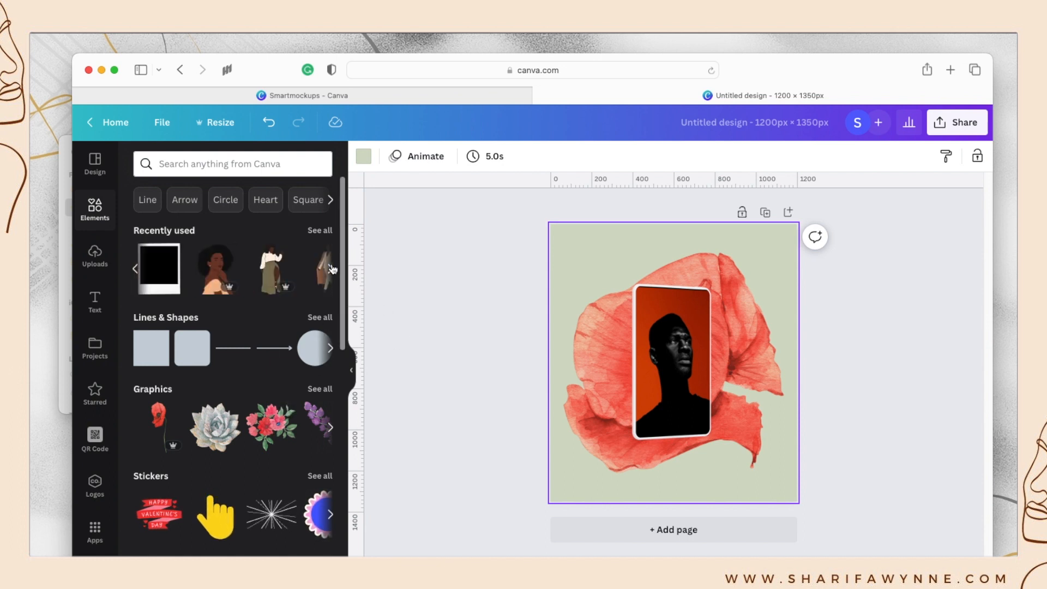
{"action": "scroll", "coordinate": [262, 498], "scroll_direction": "down", "scroll_amount": 2}
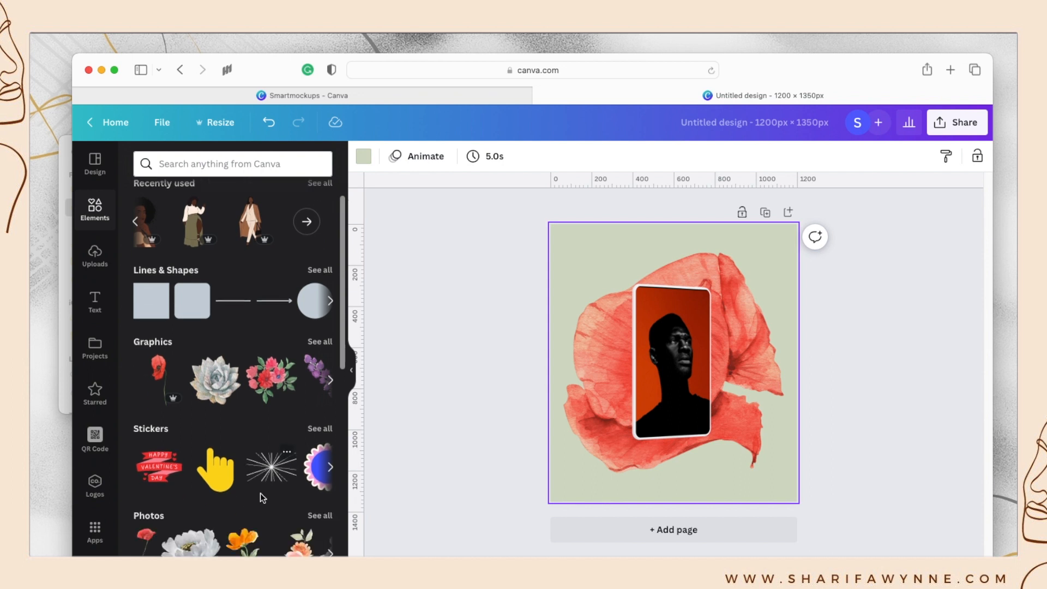
{"action": "left_click", "coordinate": [160, 380]}
{"action": "left_click_drag", "start_coordinate": [676, 335], "coordinate": [753, 437]}
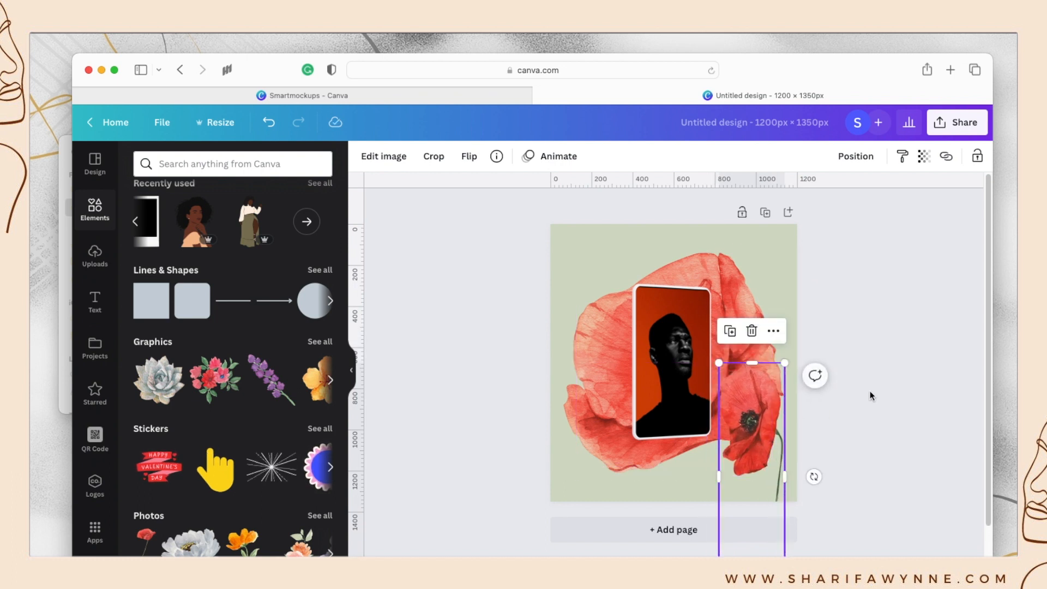
{"action": "left_click", "coordinate": [875, 361]}
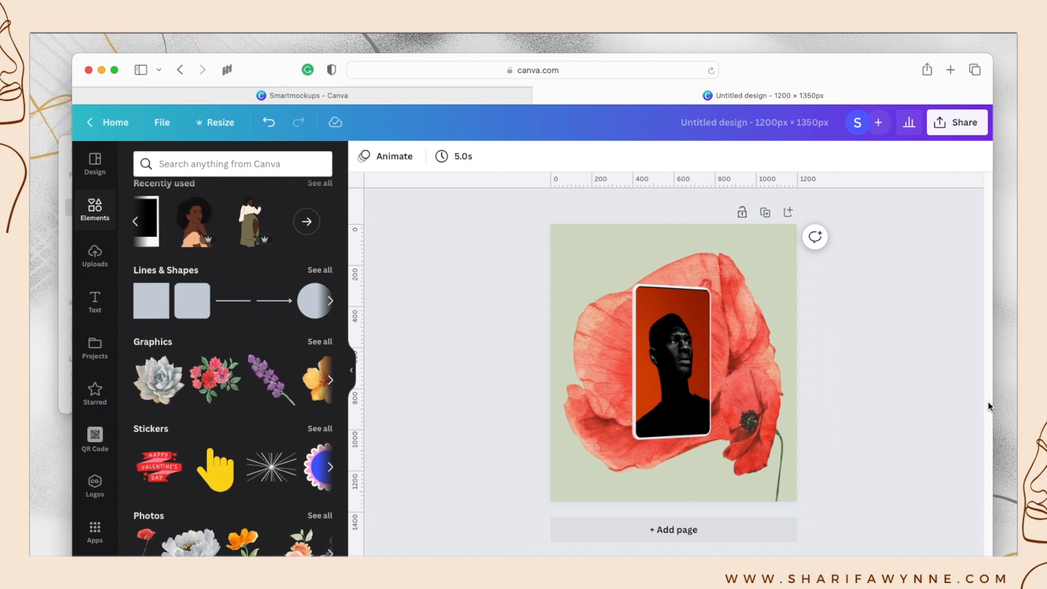
{"action": "left_click", "coordinate": [679, 376]}
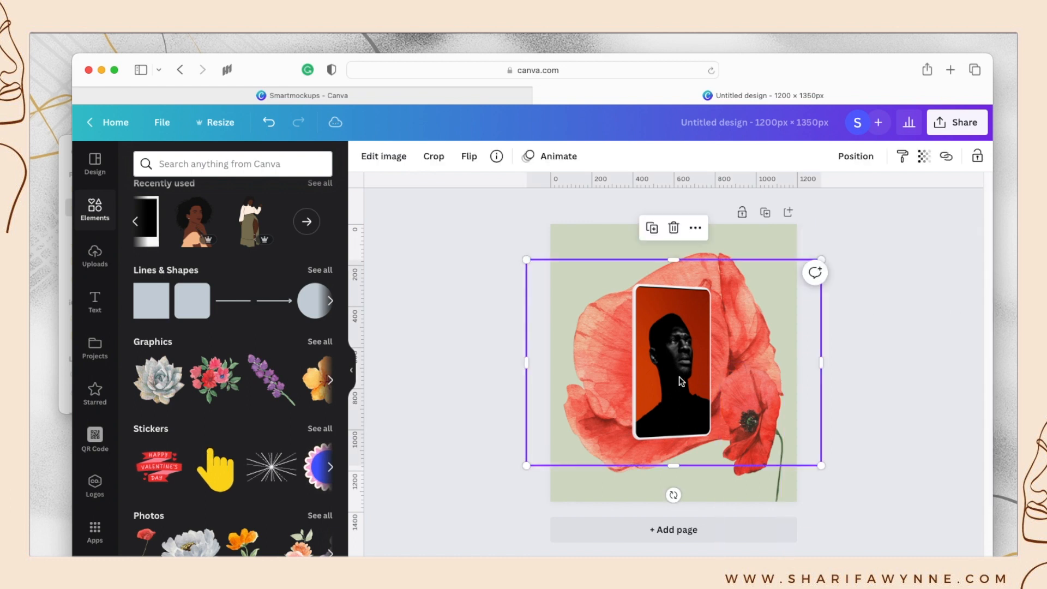